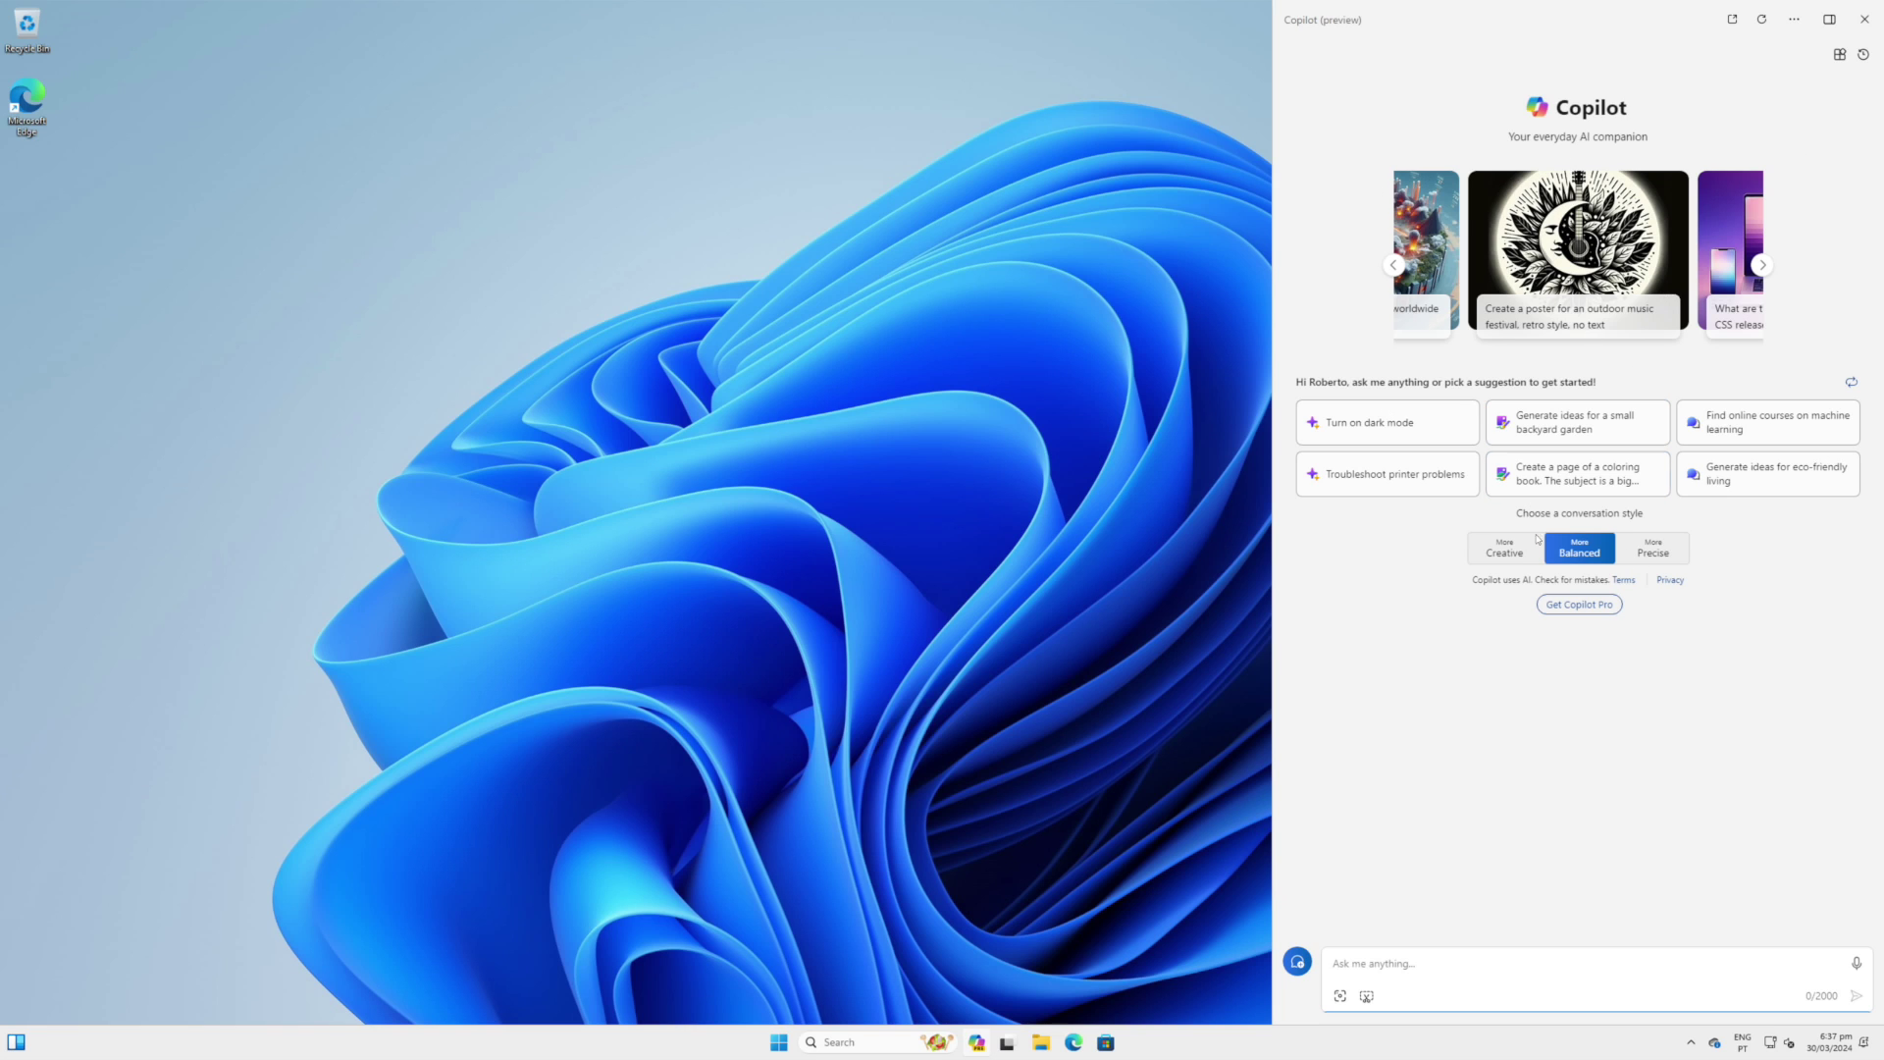
- Choose the 'Turn on dark mode' suggestion card in the Copilot sidebar
left_click(1351, 426)
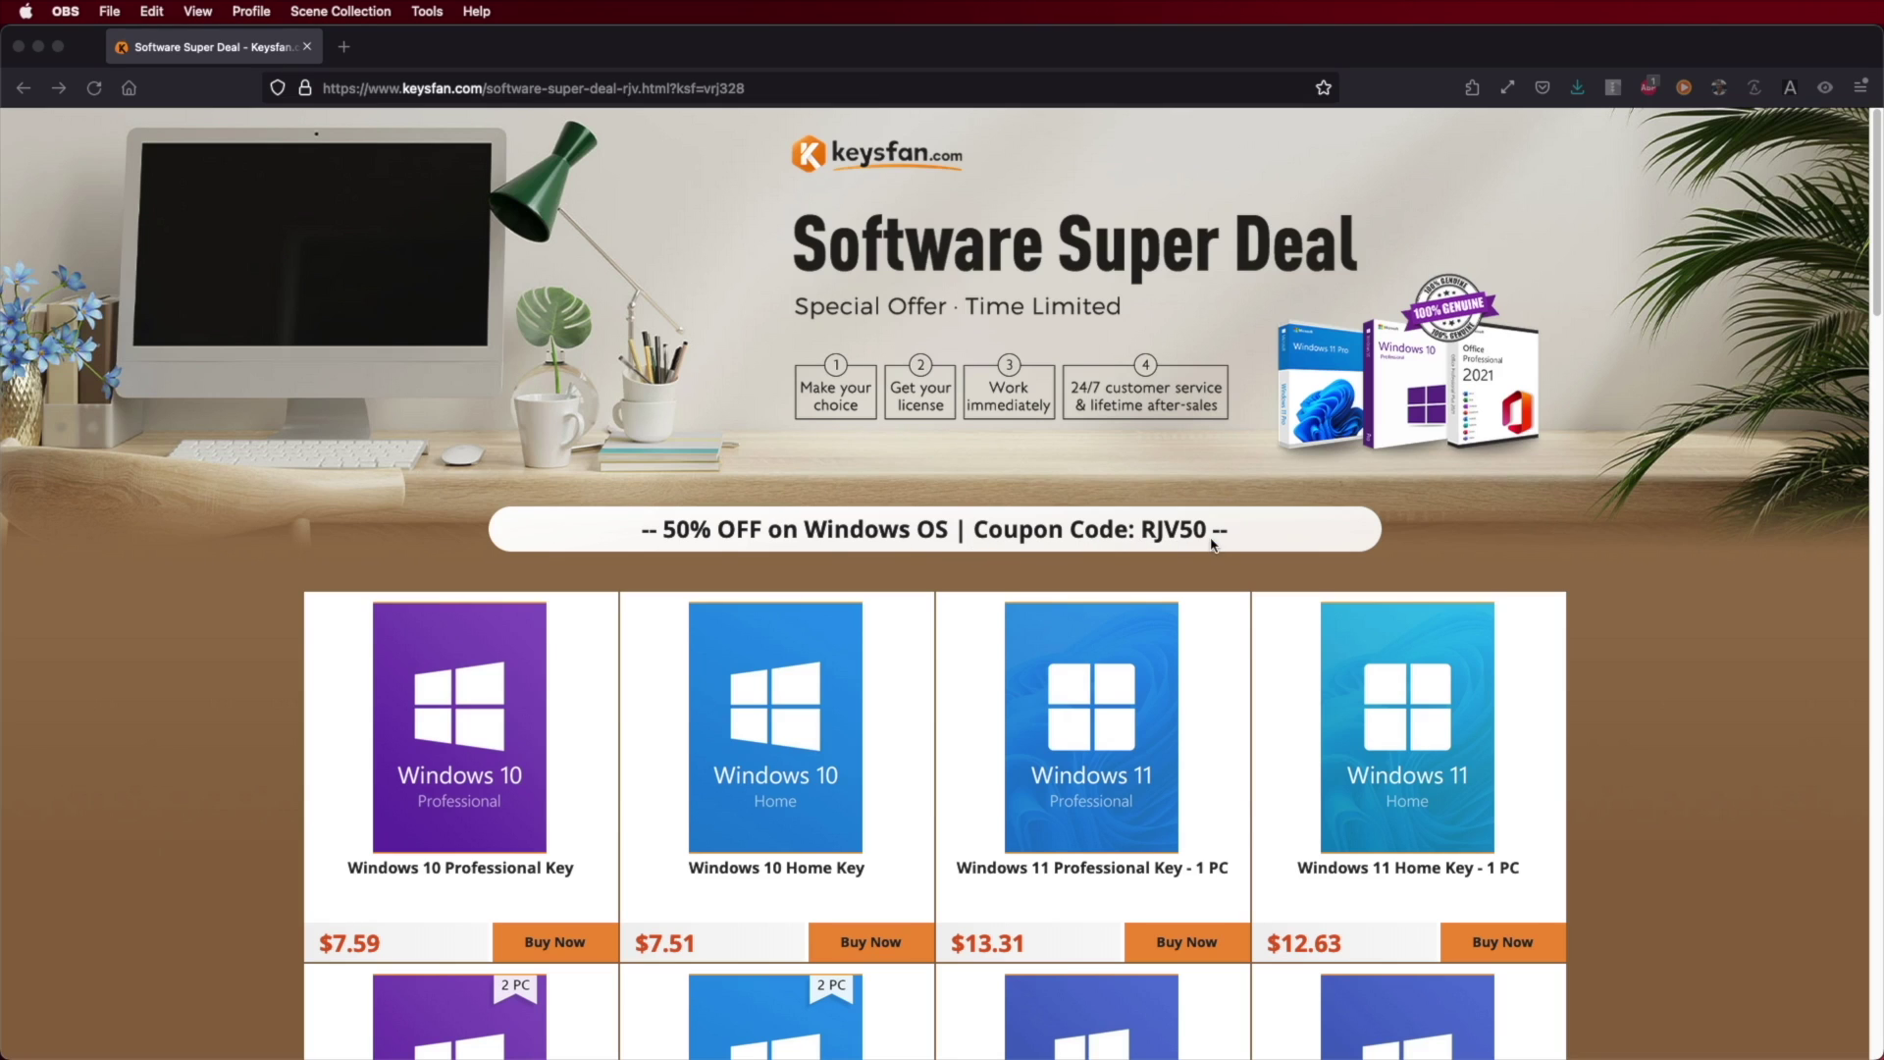
scroll(1215, 541, "down", 5)
scroll(782, 788, "down", 4)
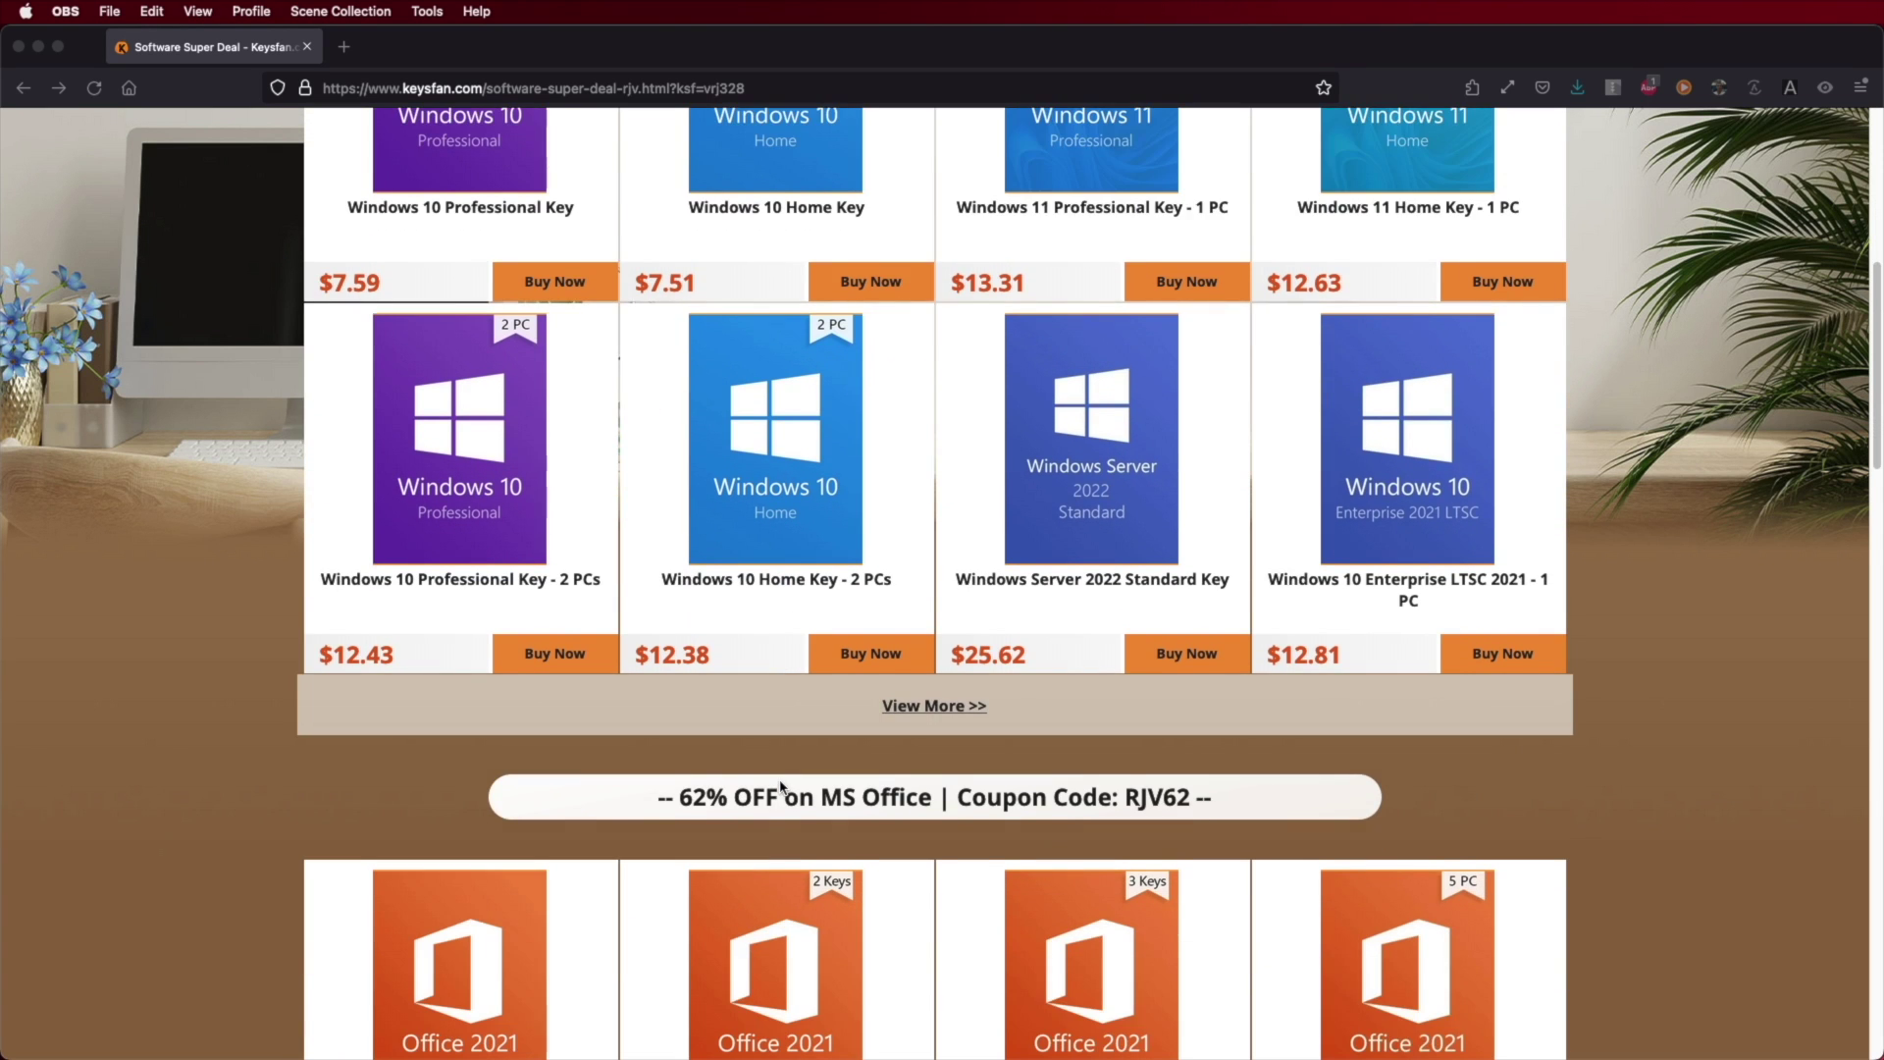
scroll(782, 788, "down", 4)
scroll(781, 787, "down", 4)
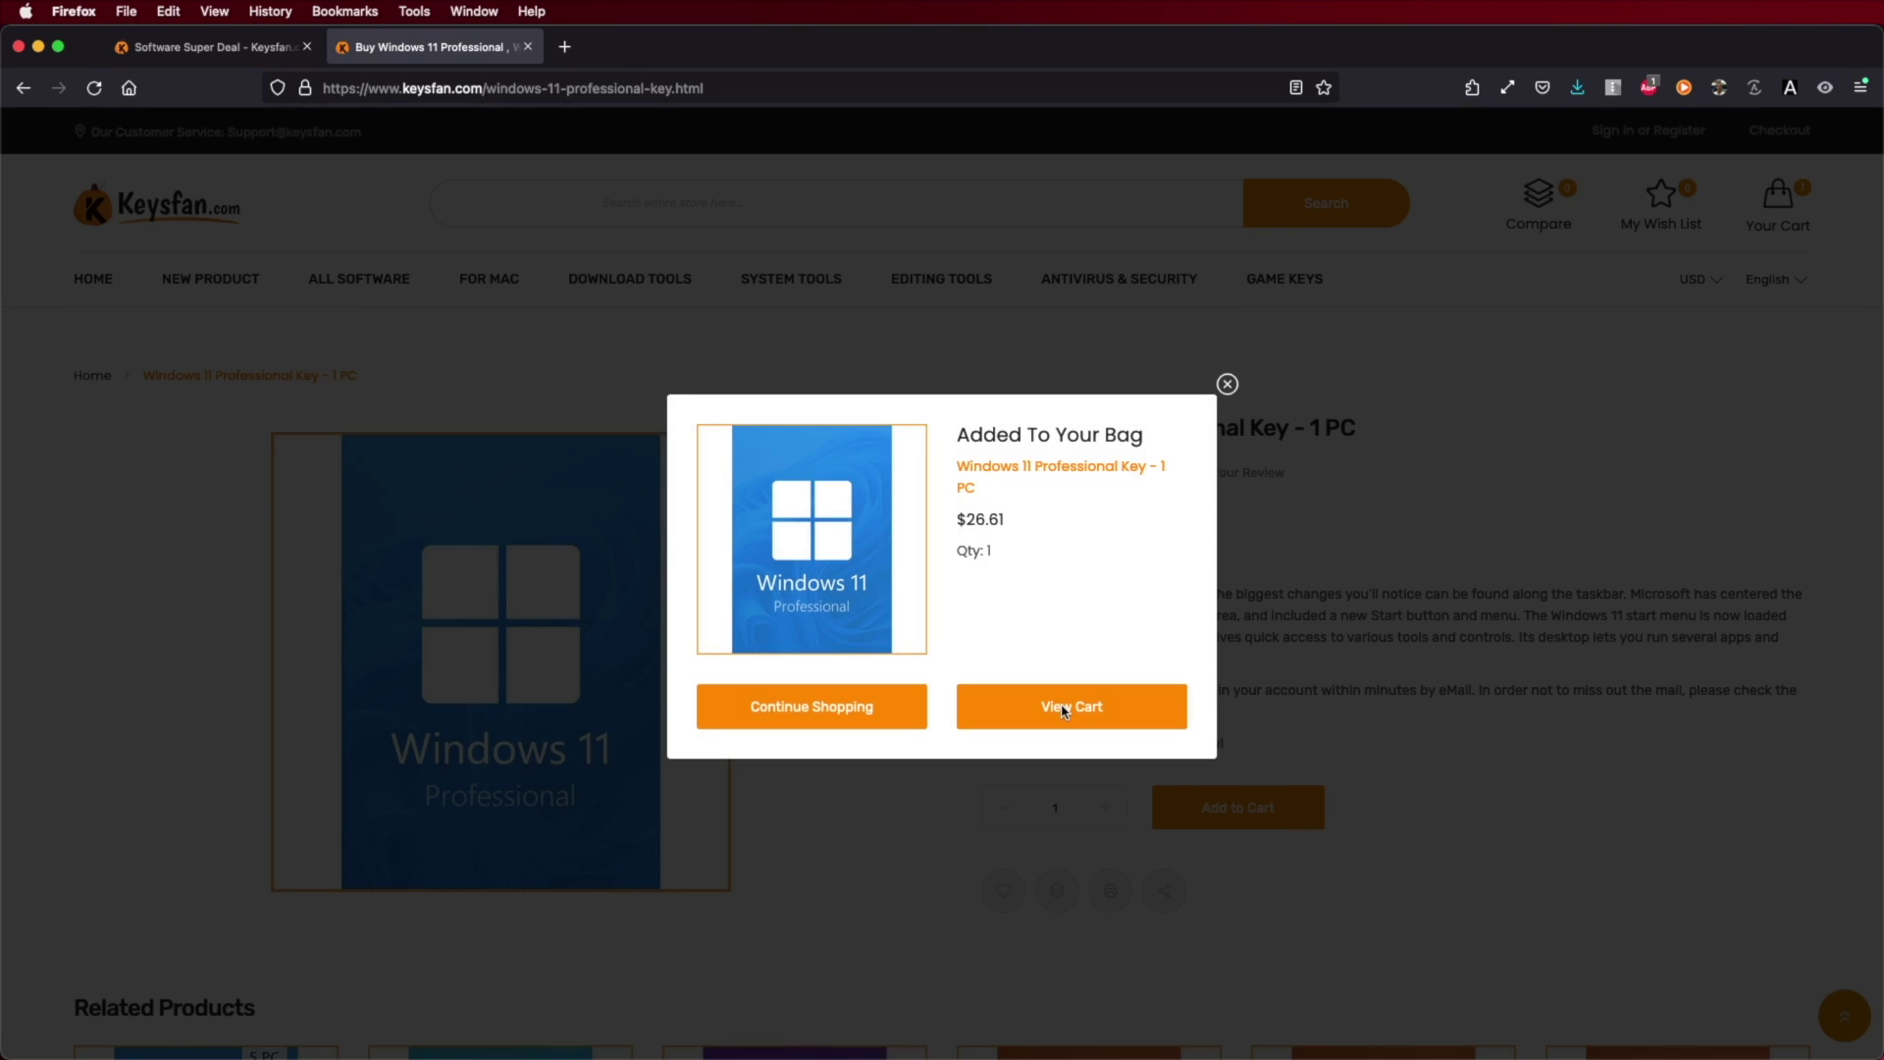
- Open the Keysfan cart holding the Windows 11 Professional key and apply the coupon discount
left_click(1063, 709)
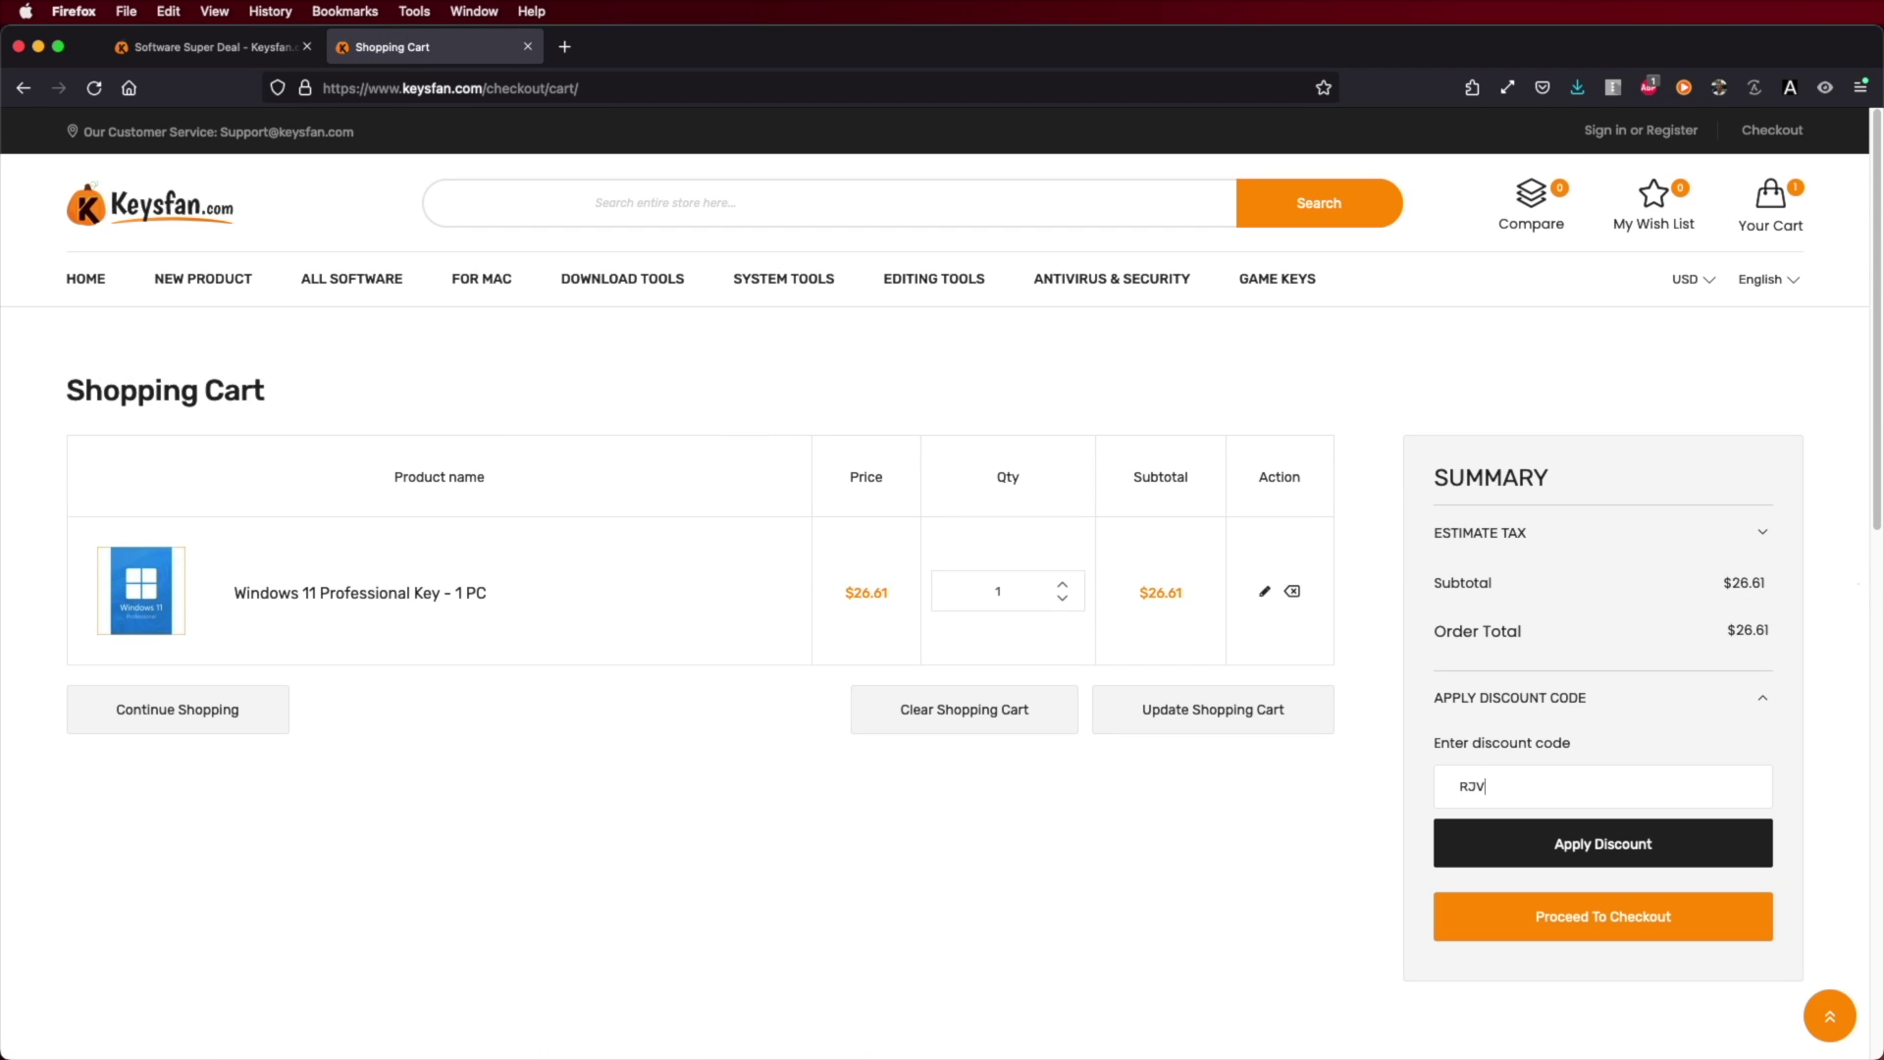
left_click(1507, 842)
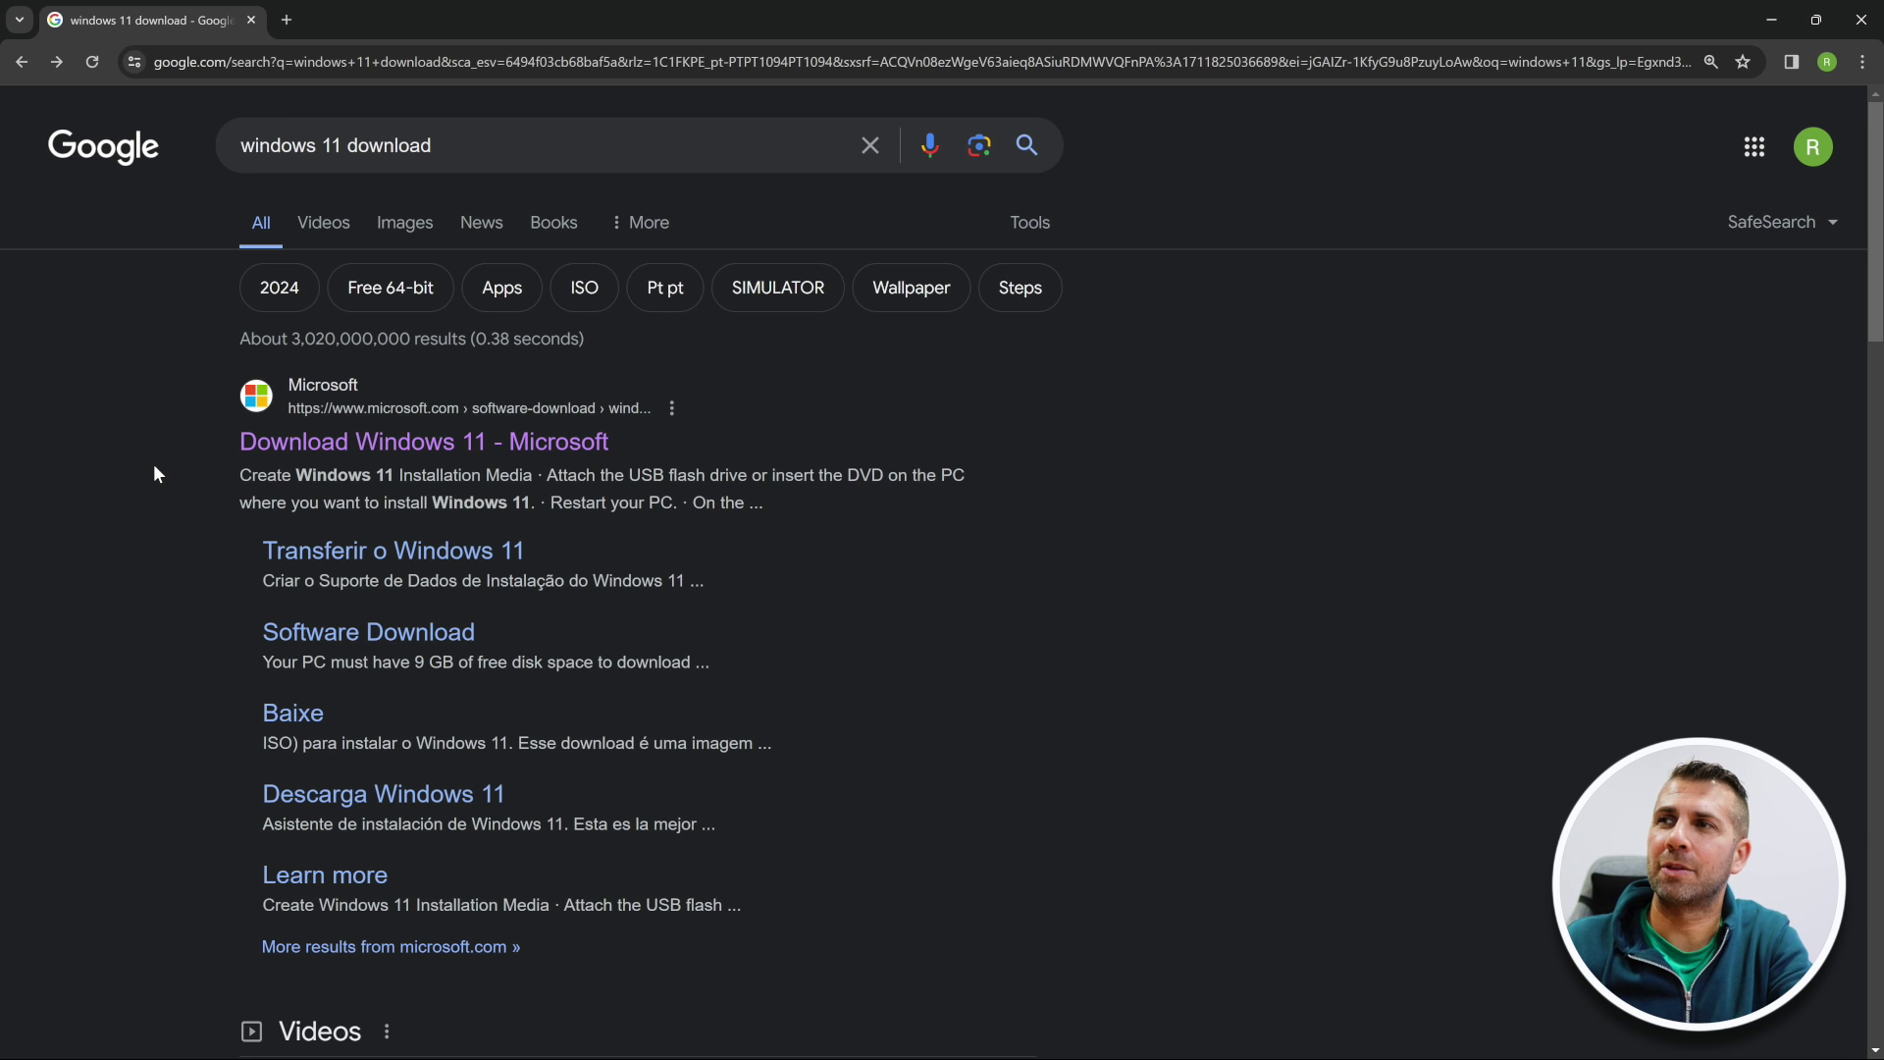
- Request the Windows 11 multi-edition ISO (x64) download and open the product language list
left_click(400, 446)
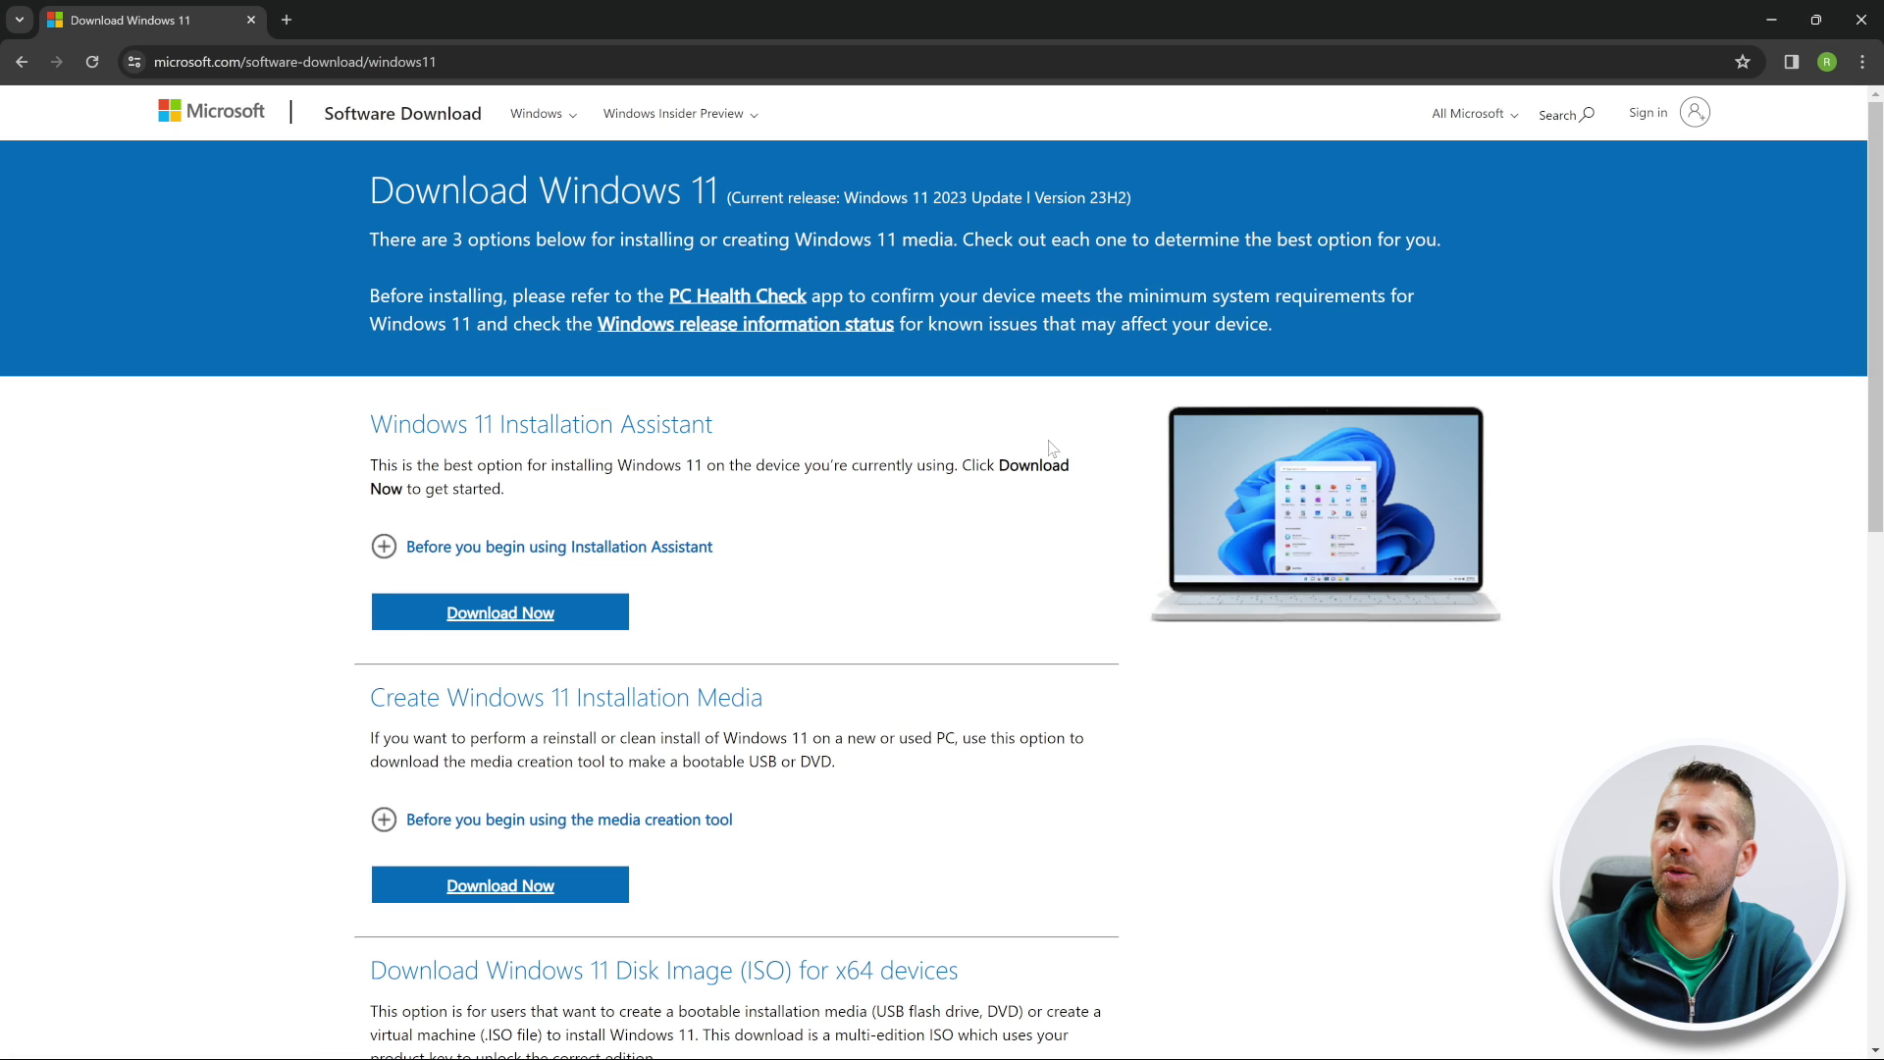
scroll(326, 628, "down", 1)
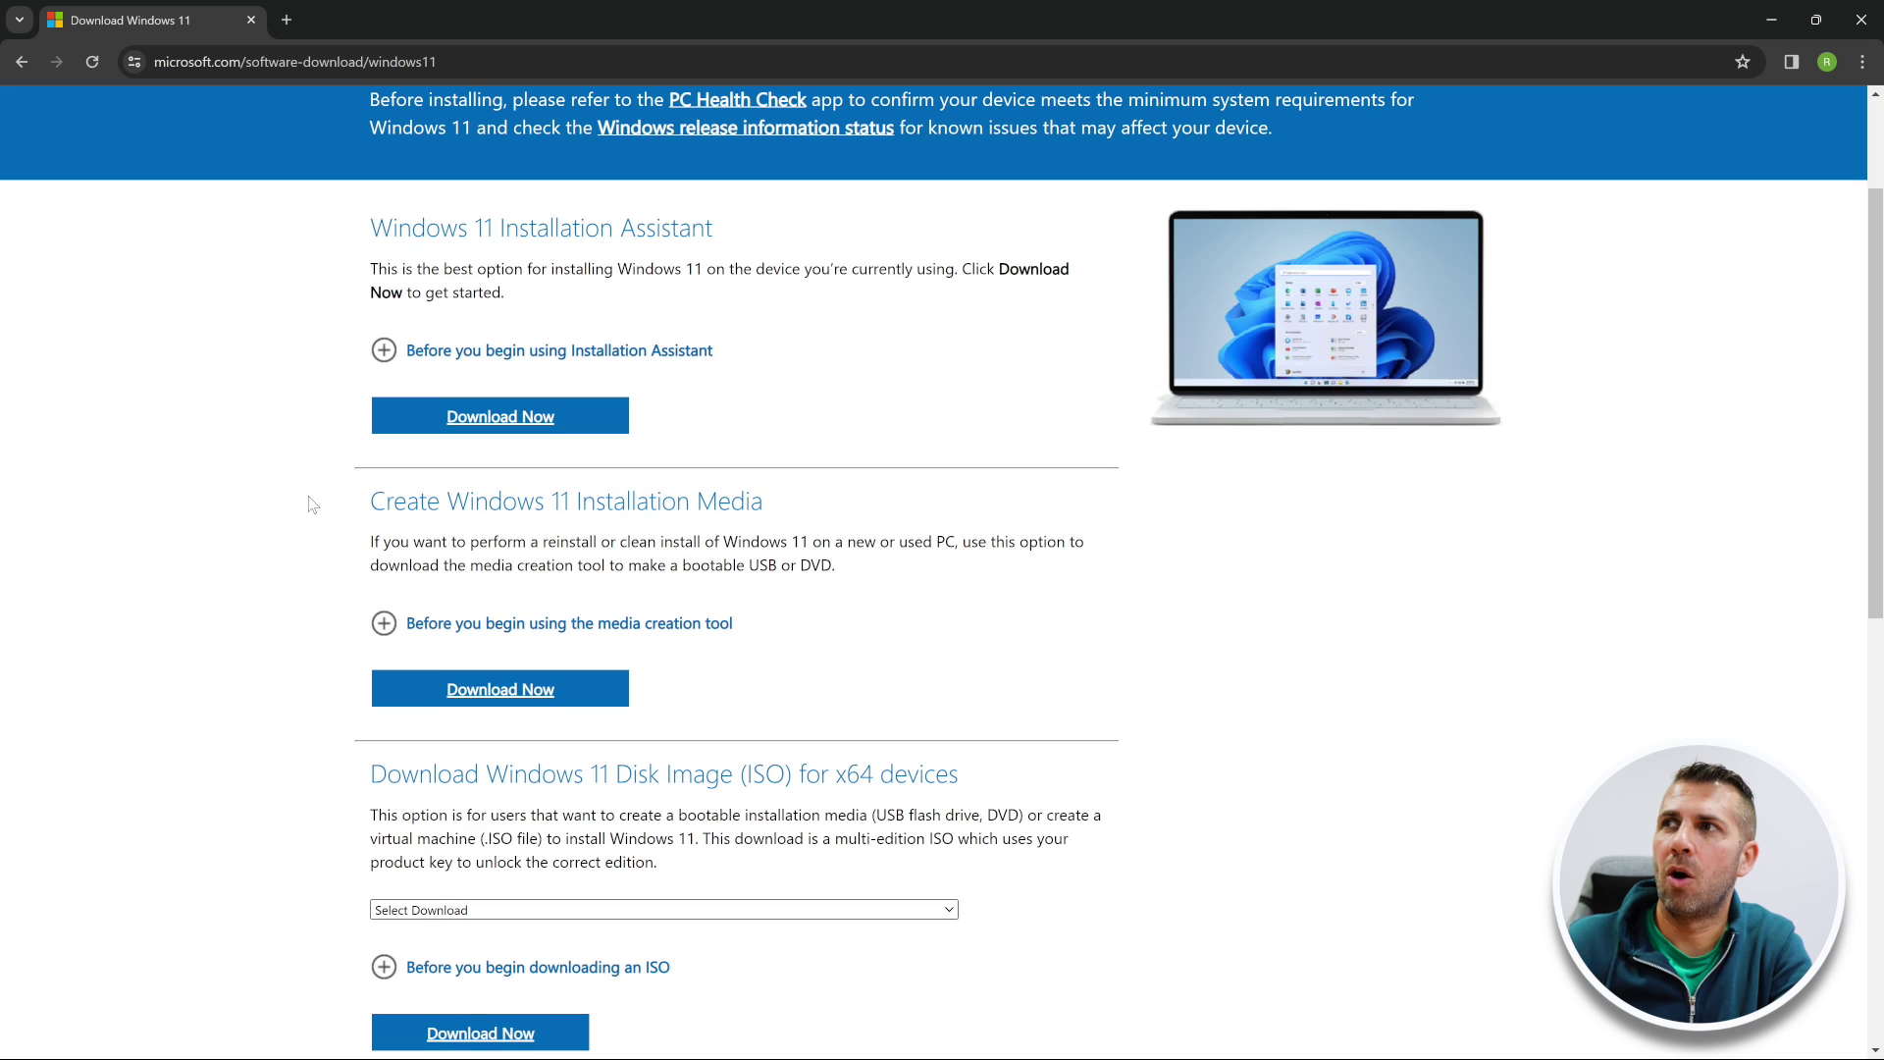
scroll(309, 504, "up", 1)
scroll(253, 639, "down", 1)
scroll(254, 640, "down", 1)
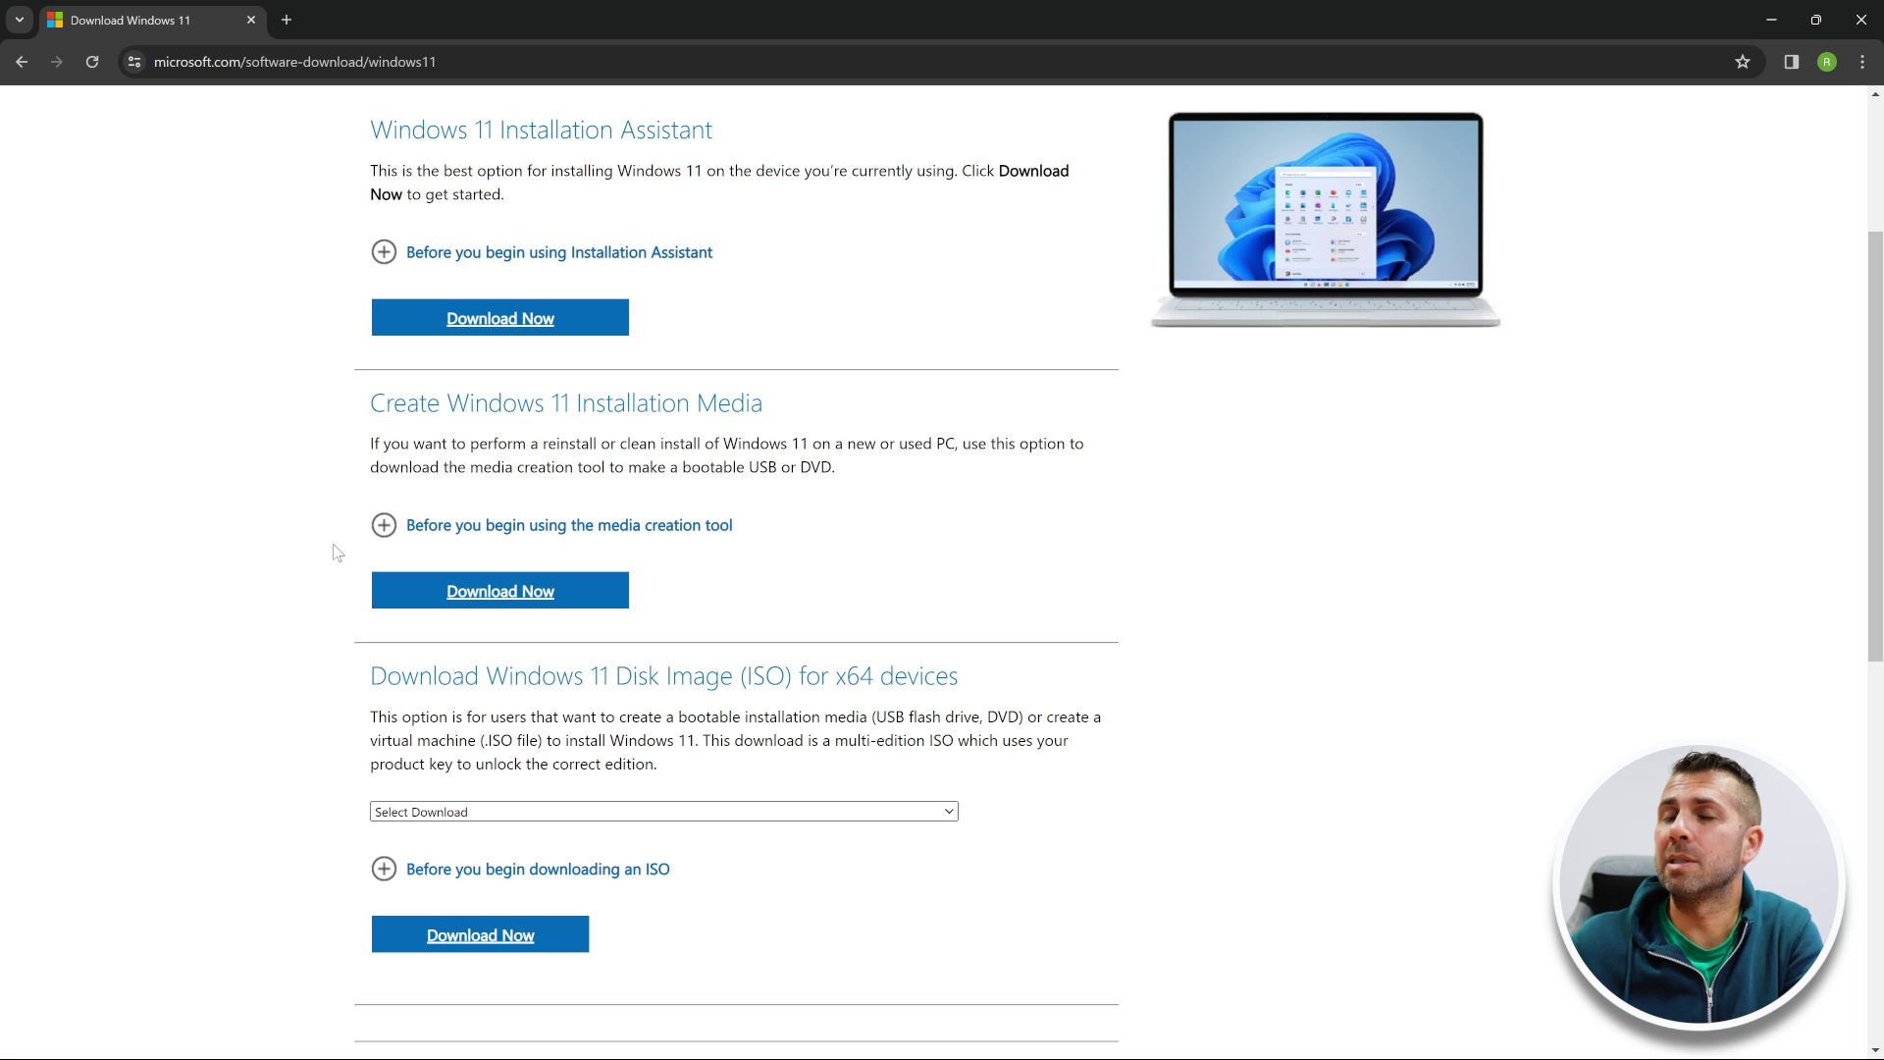
scroll(326, 583, "down", 2)
scroll(325, 583, "down", 1)
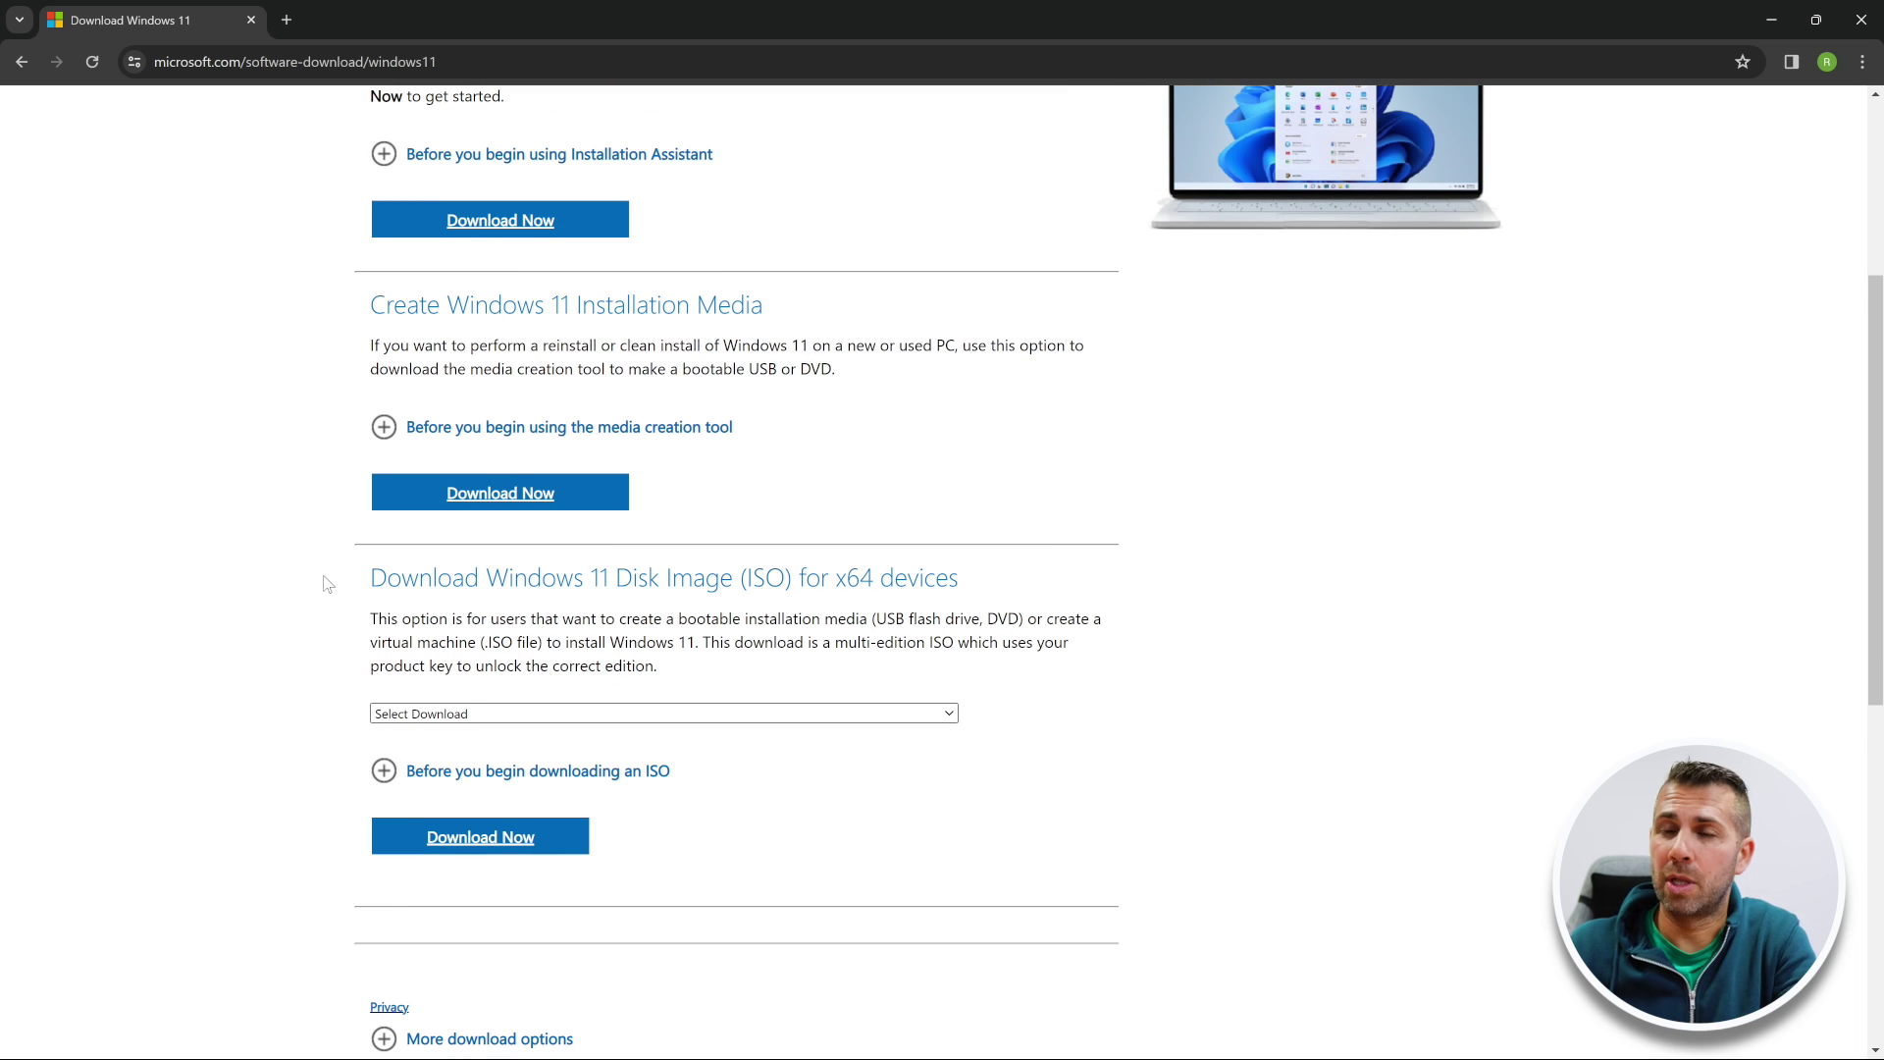
left_click(585, 715)
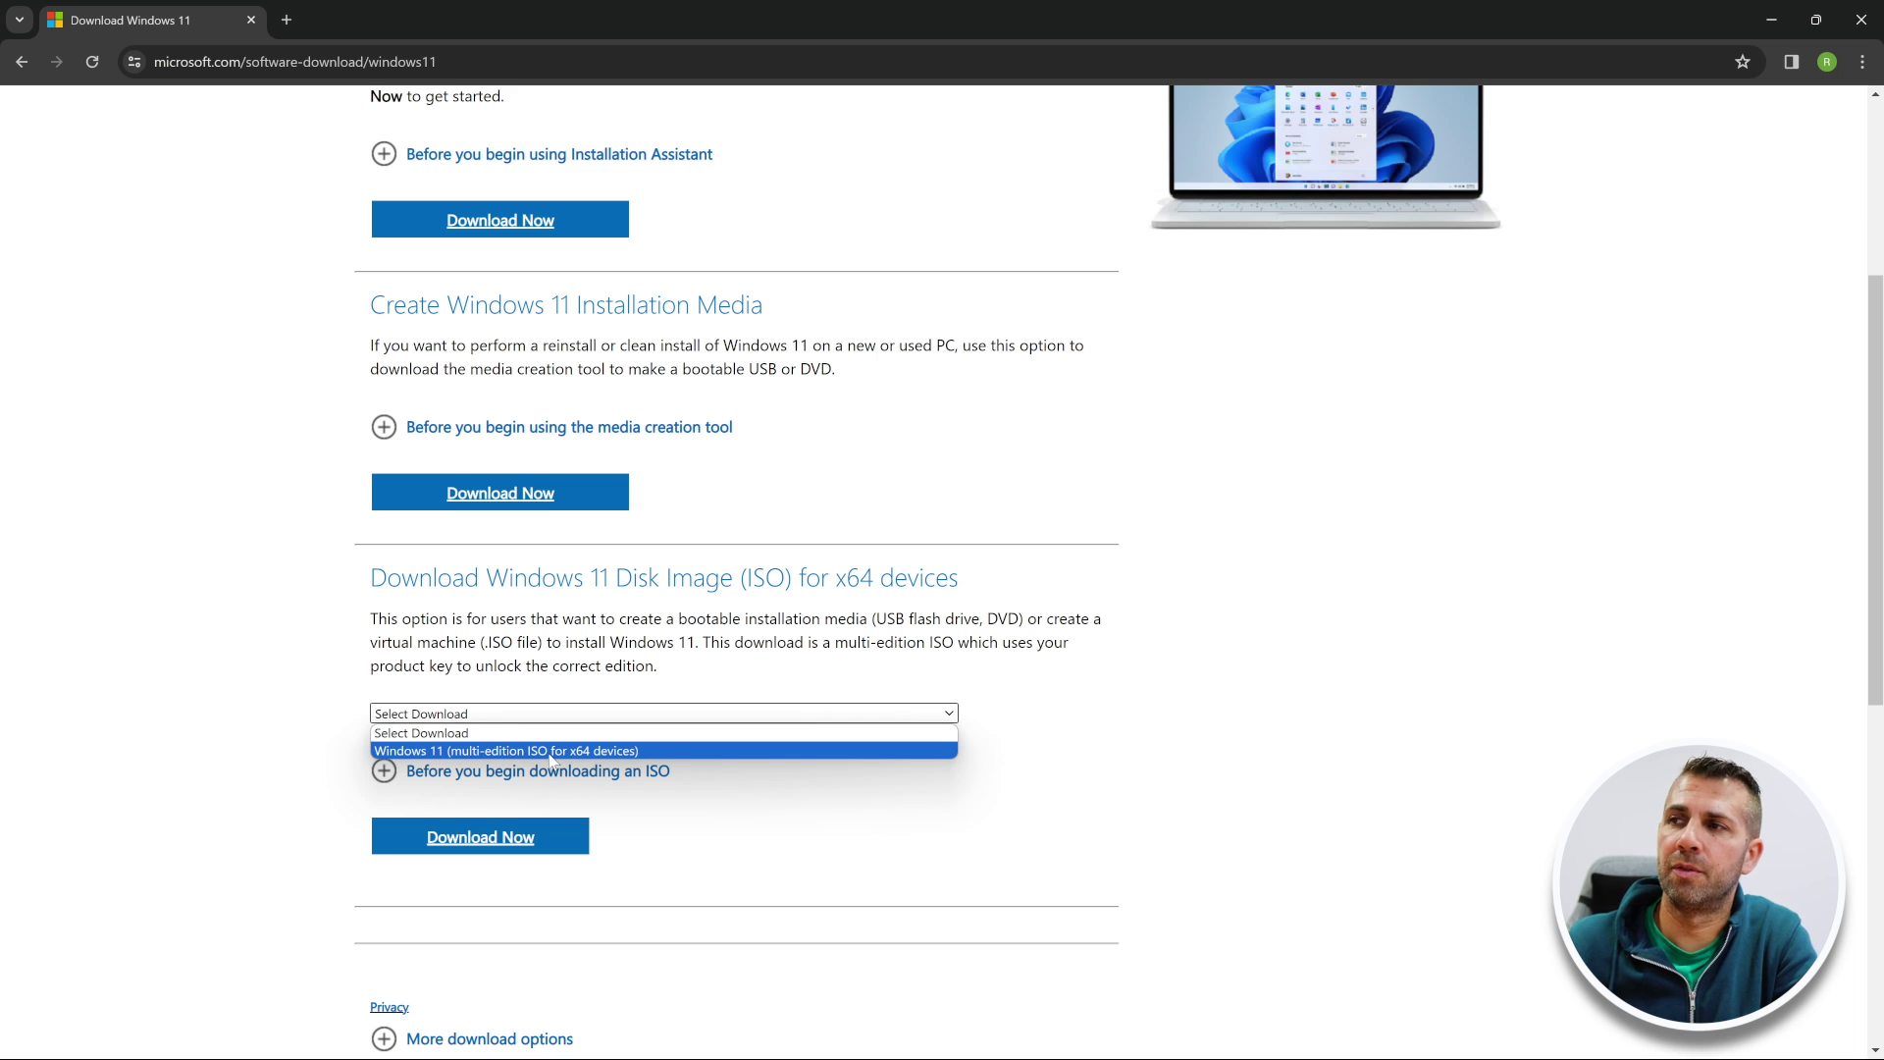
left_click(551, 751)
left_click(481, 837)
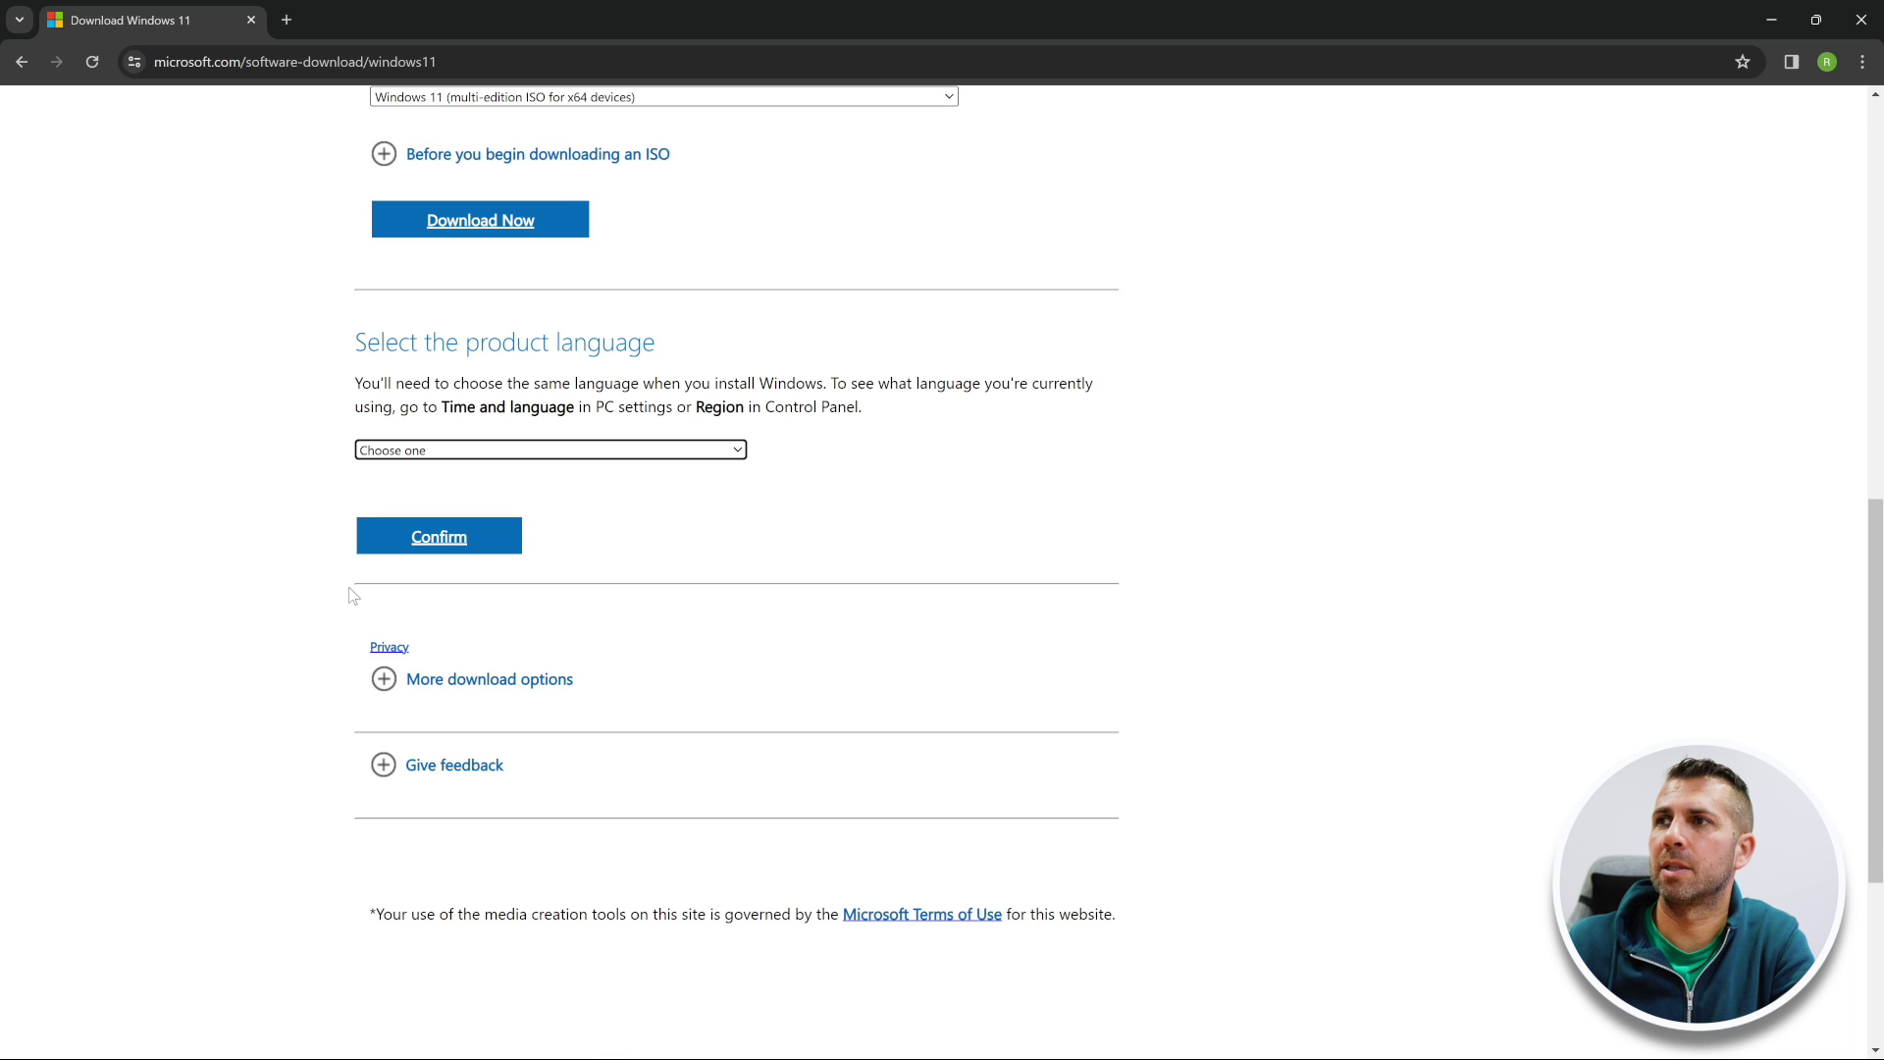
left_click(522, 451)
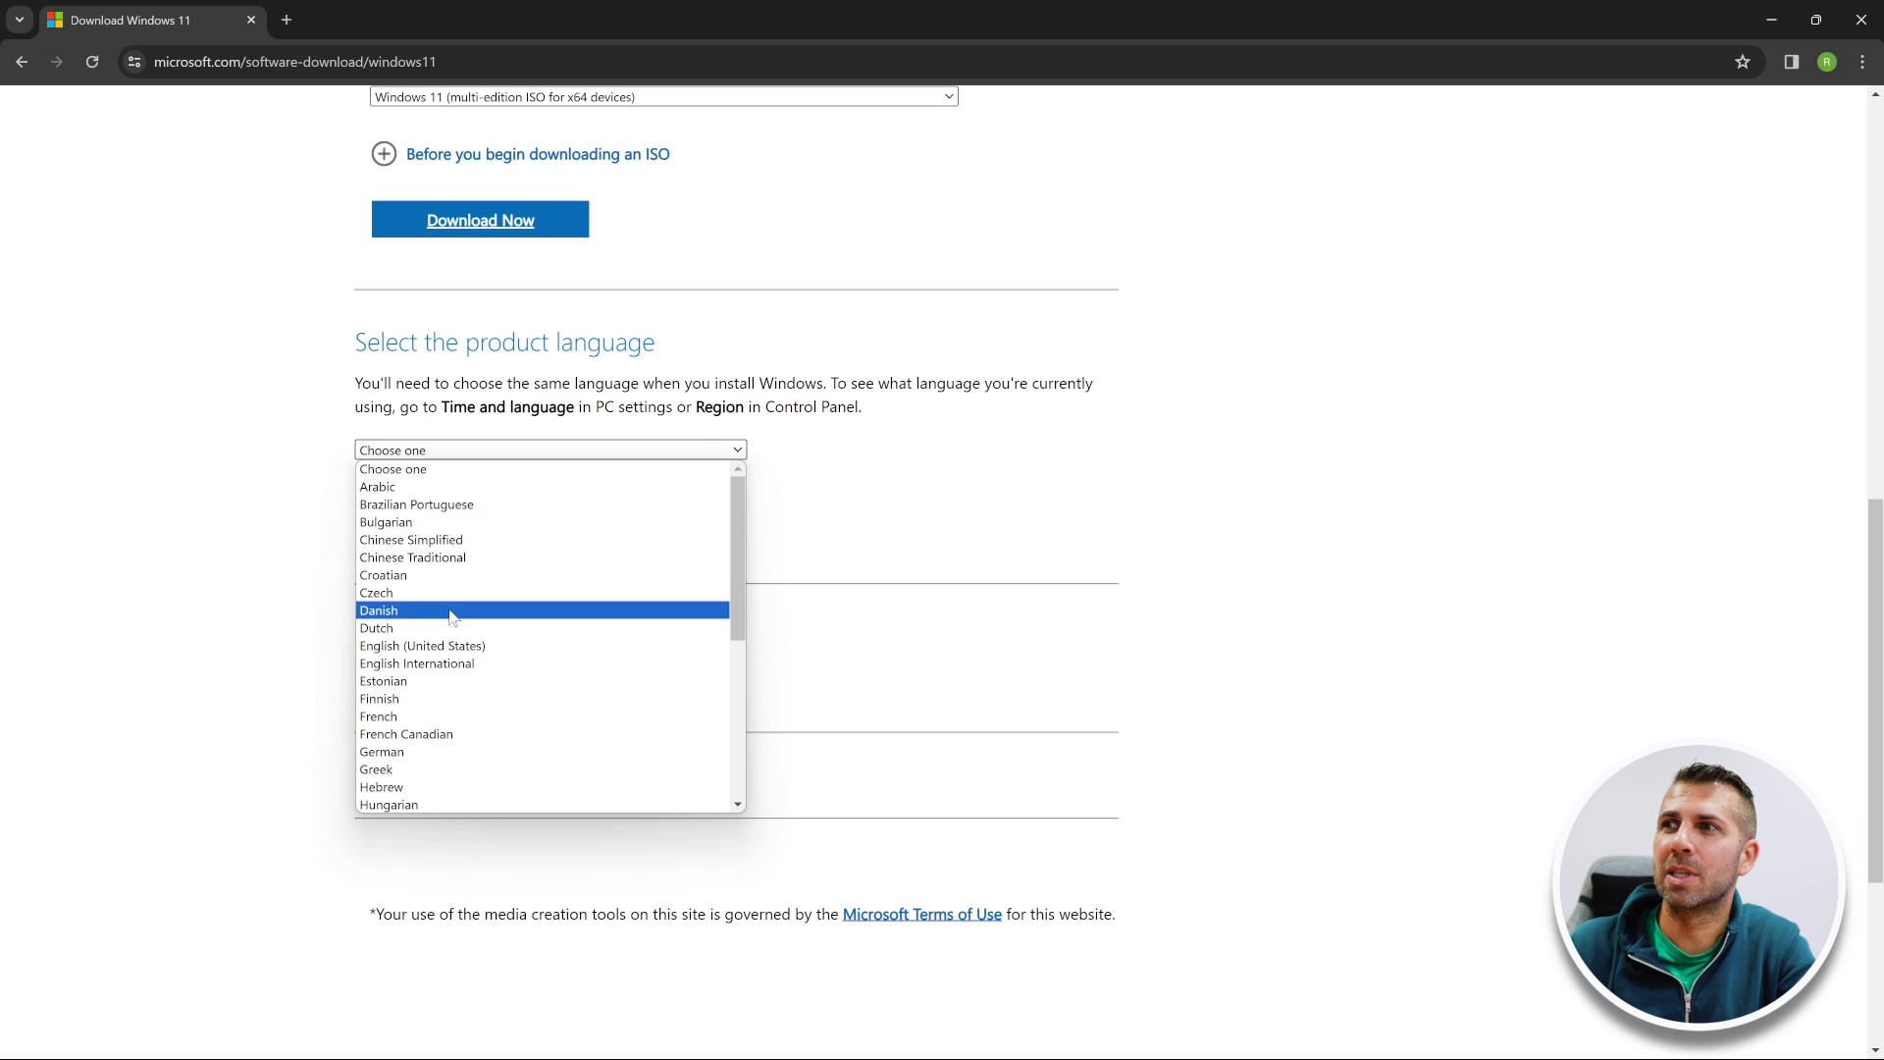
- Choose English International as the product language and confirm it
left_click(459, 667)
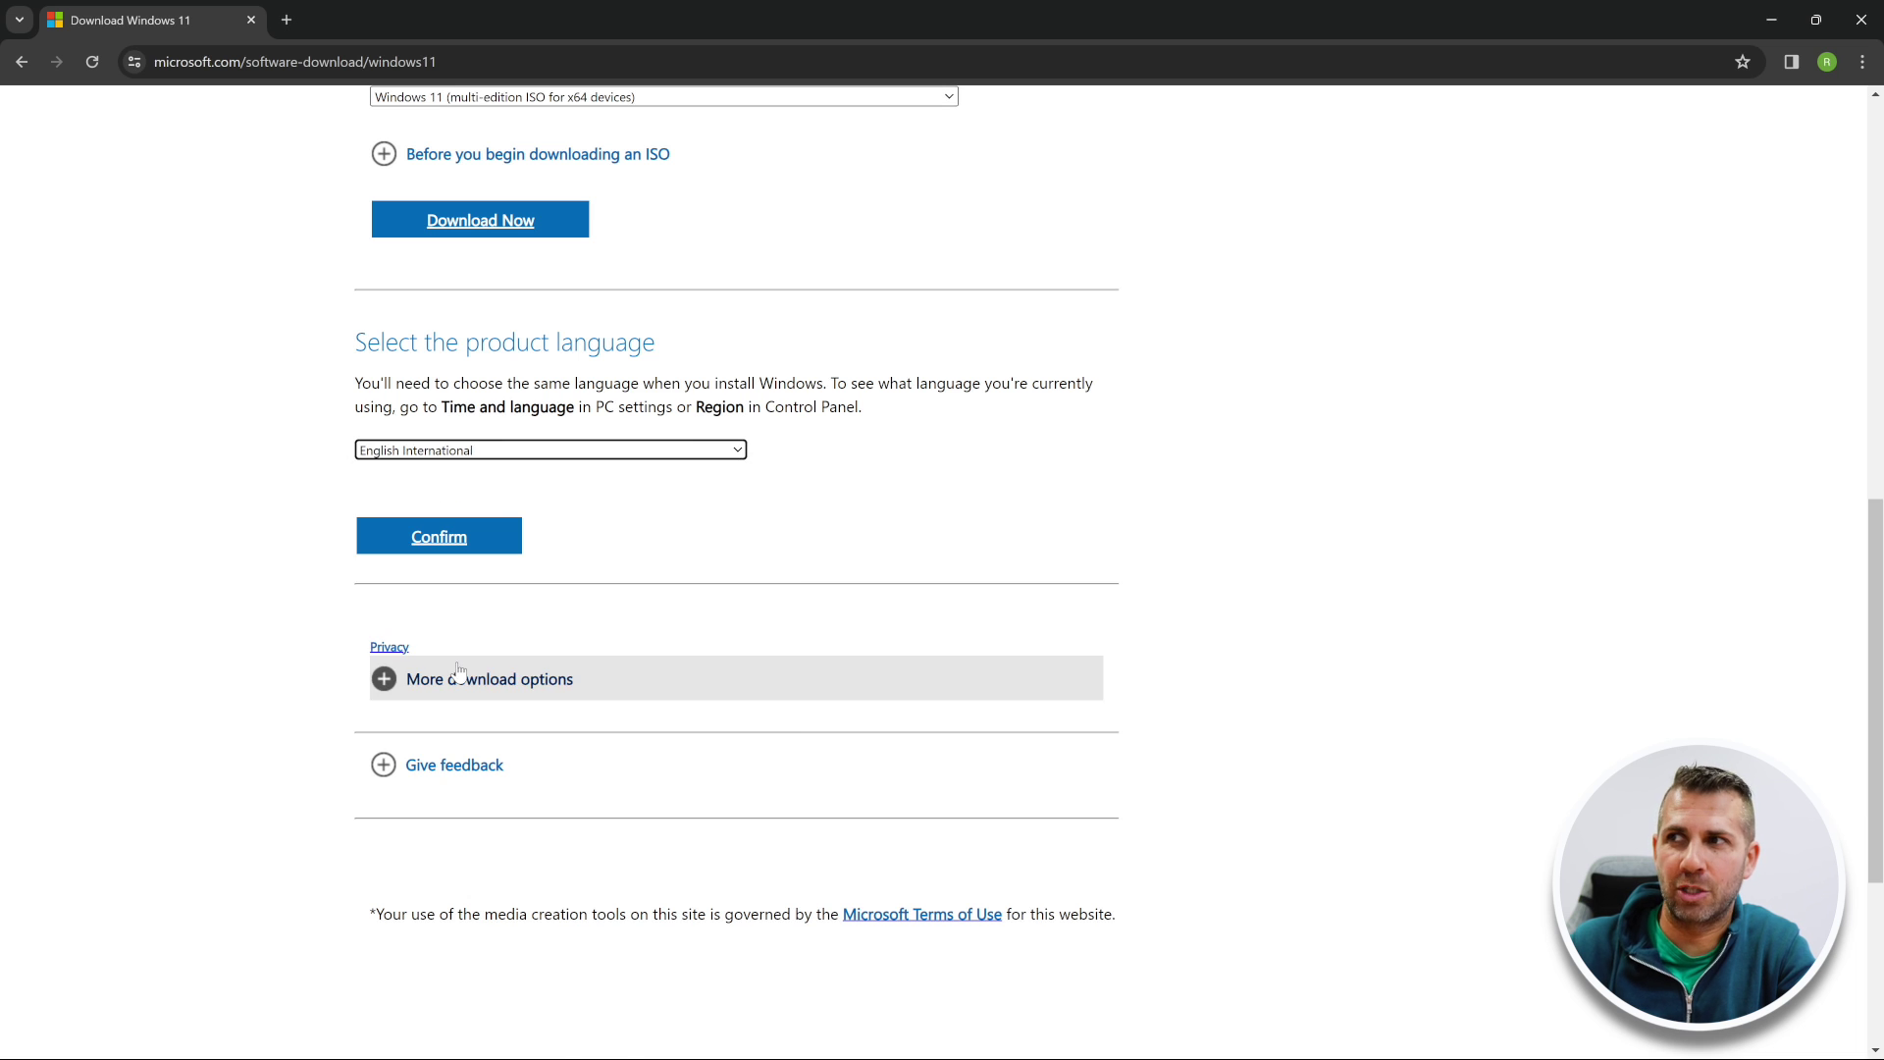
left_click(477, 451)
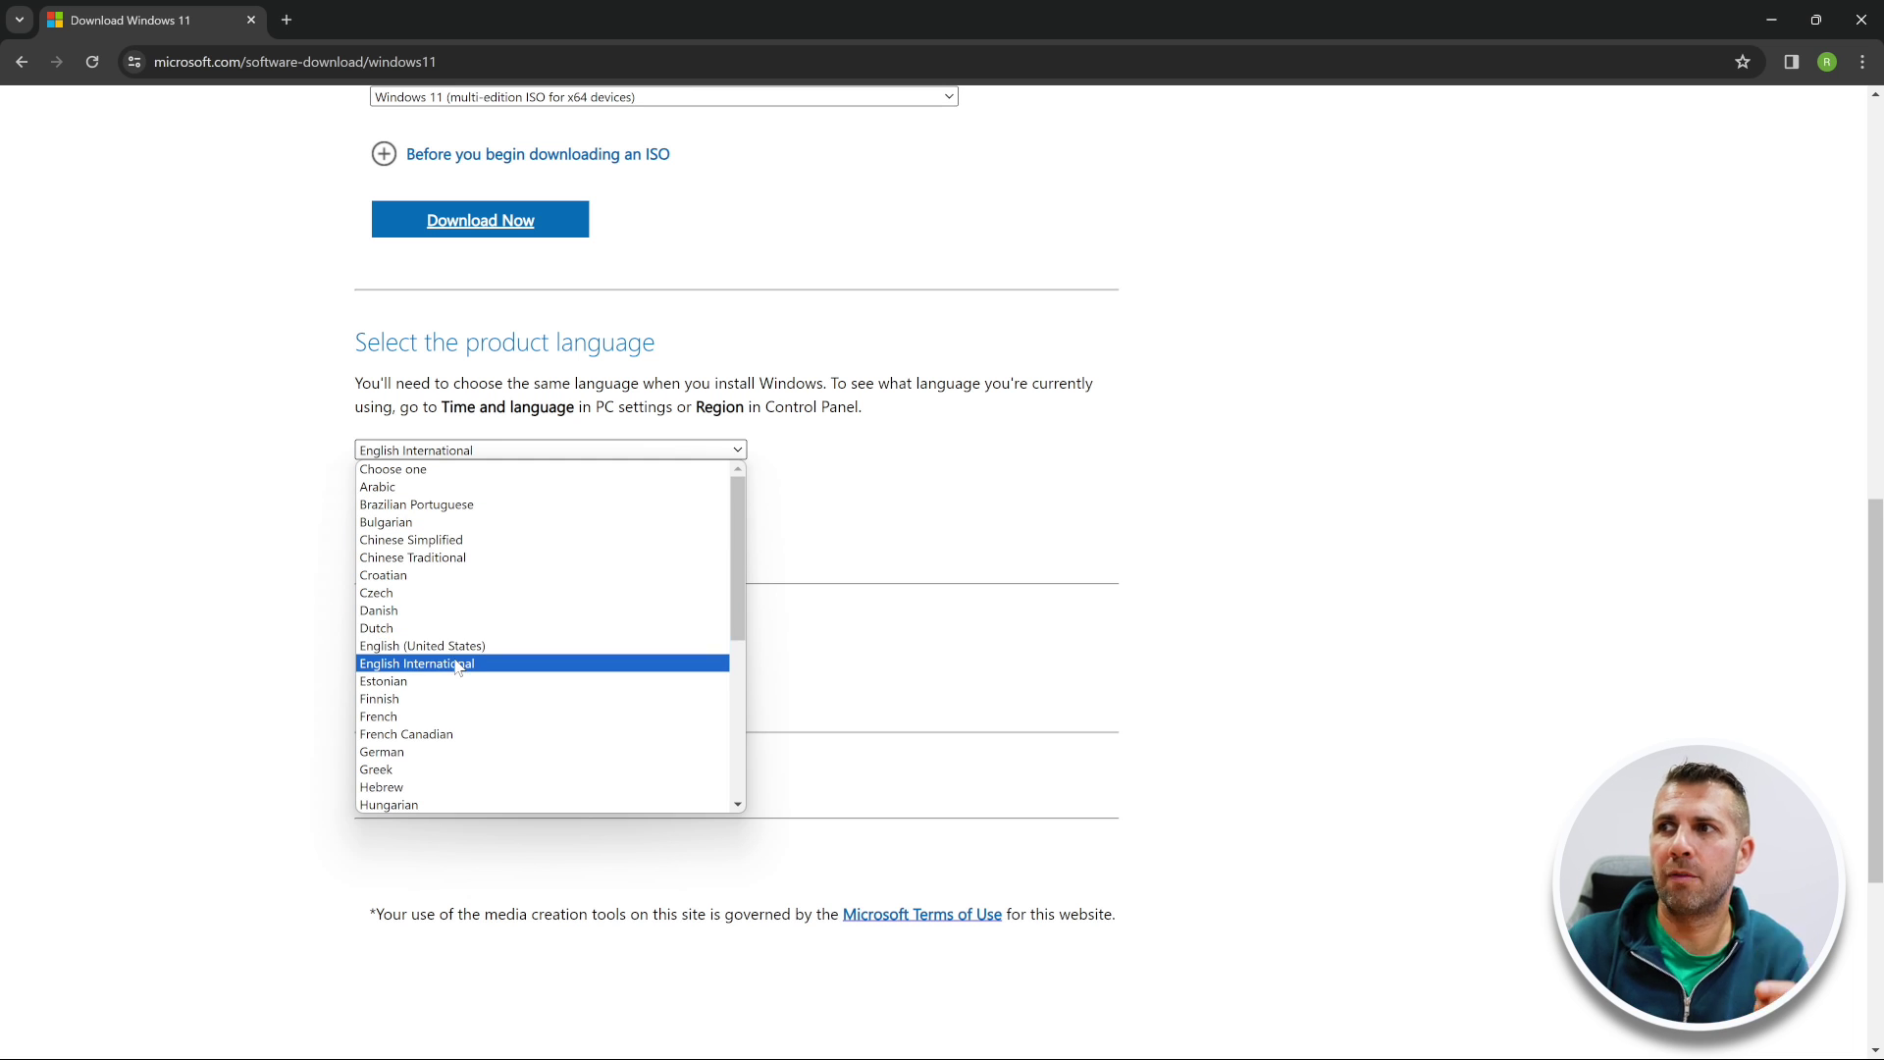
left_click(458, 667)
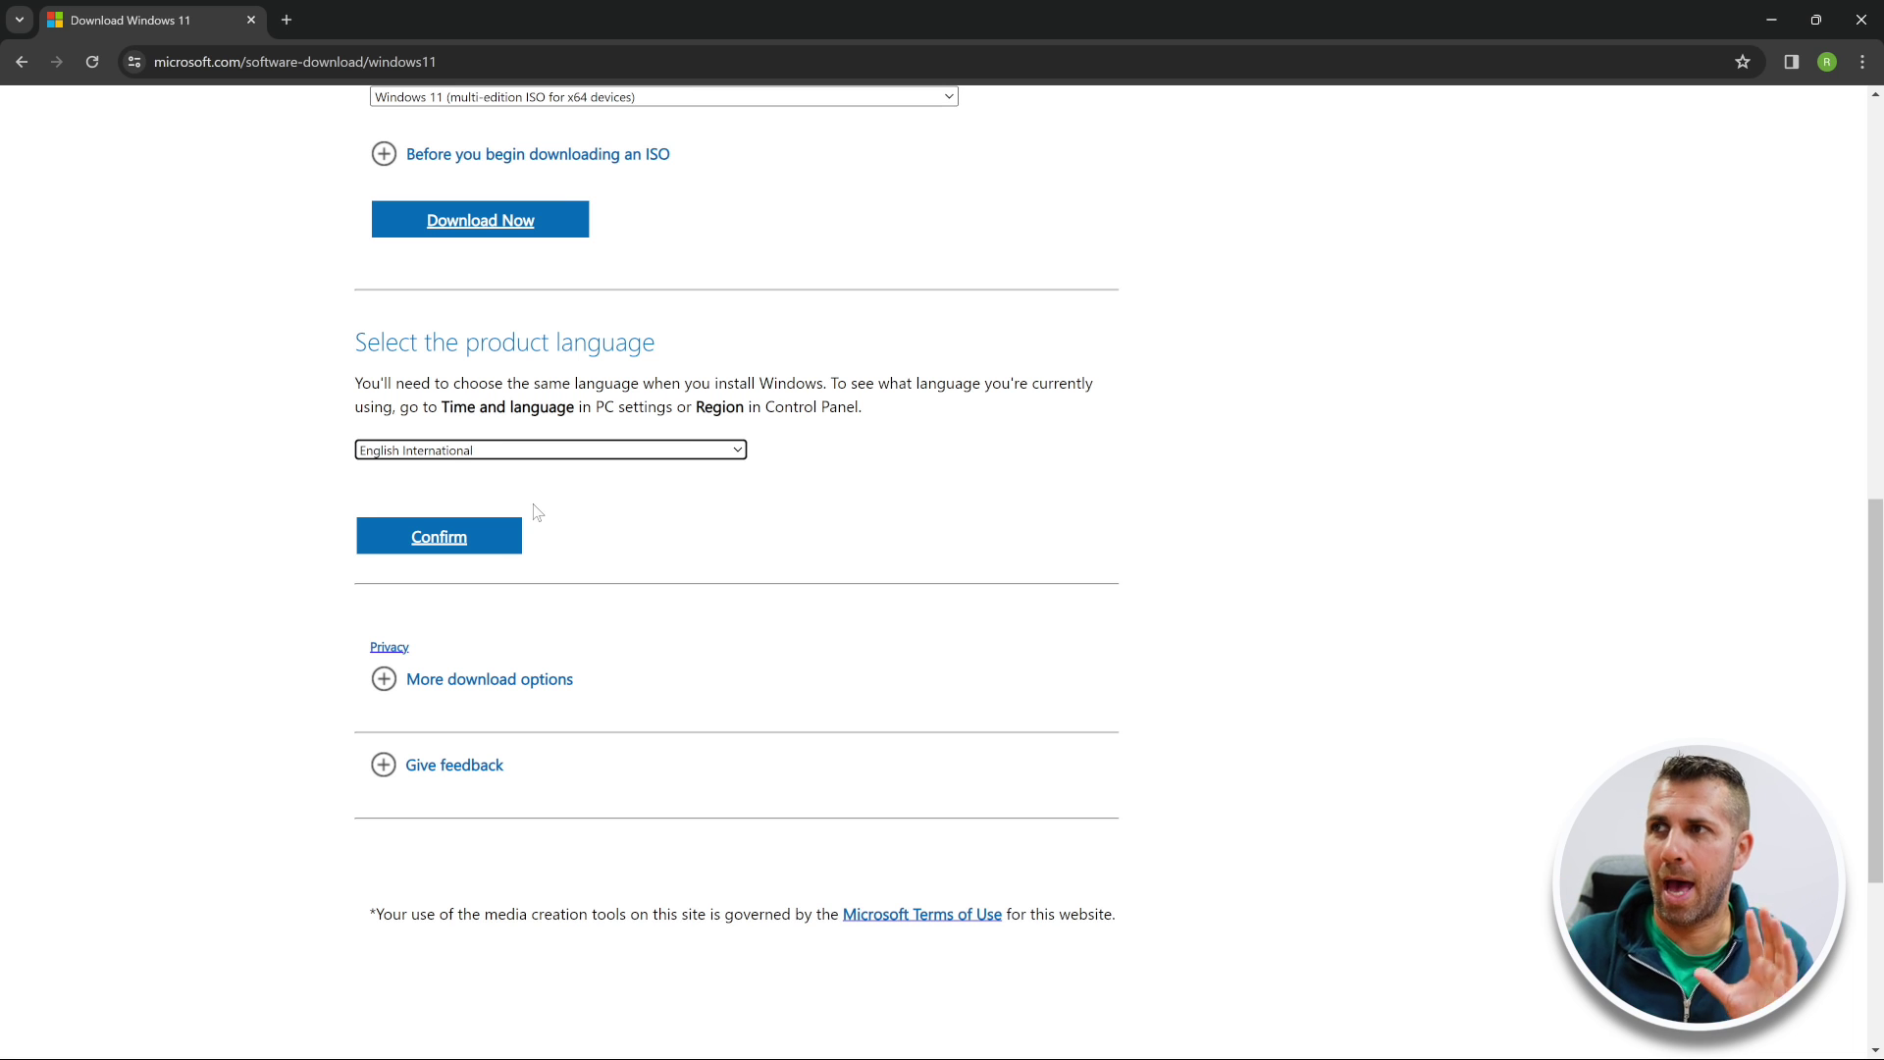
left_click(438, 536)
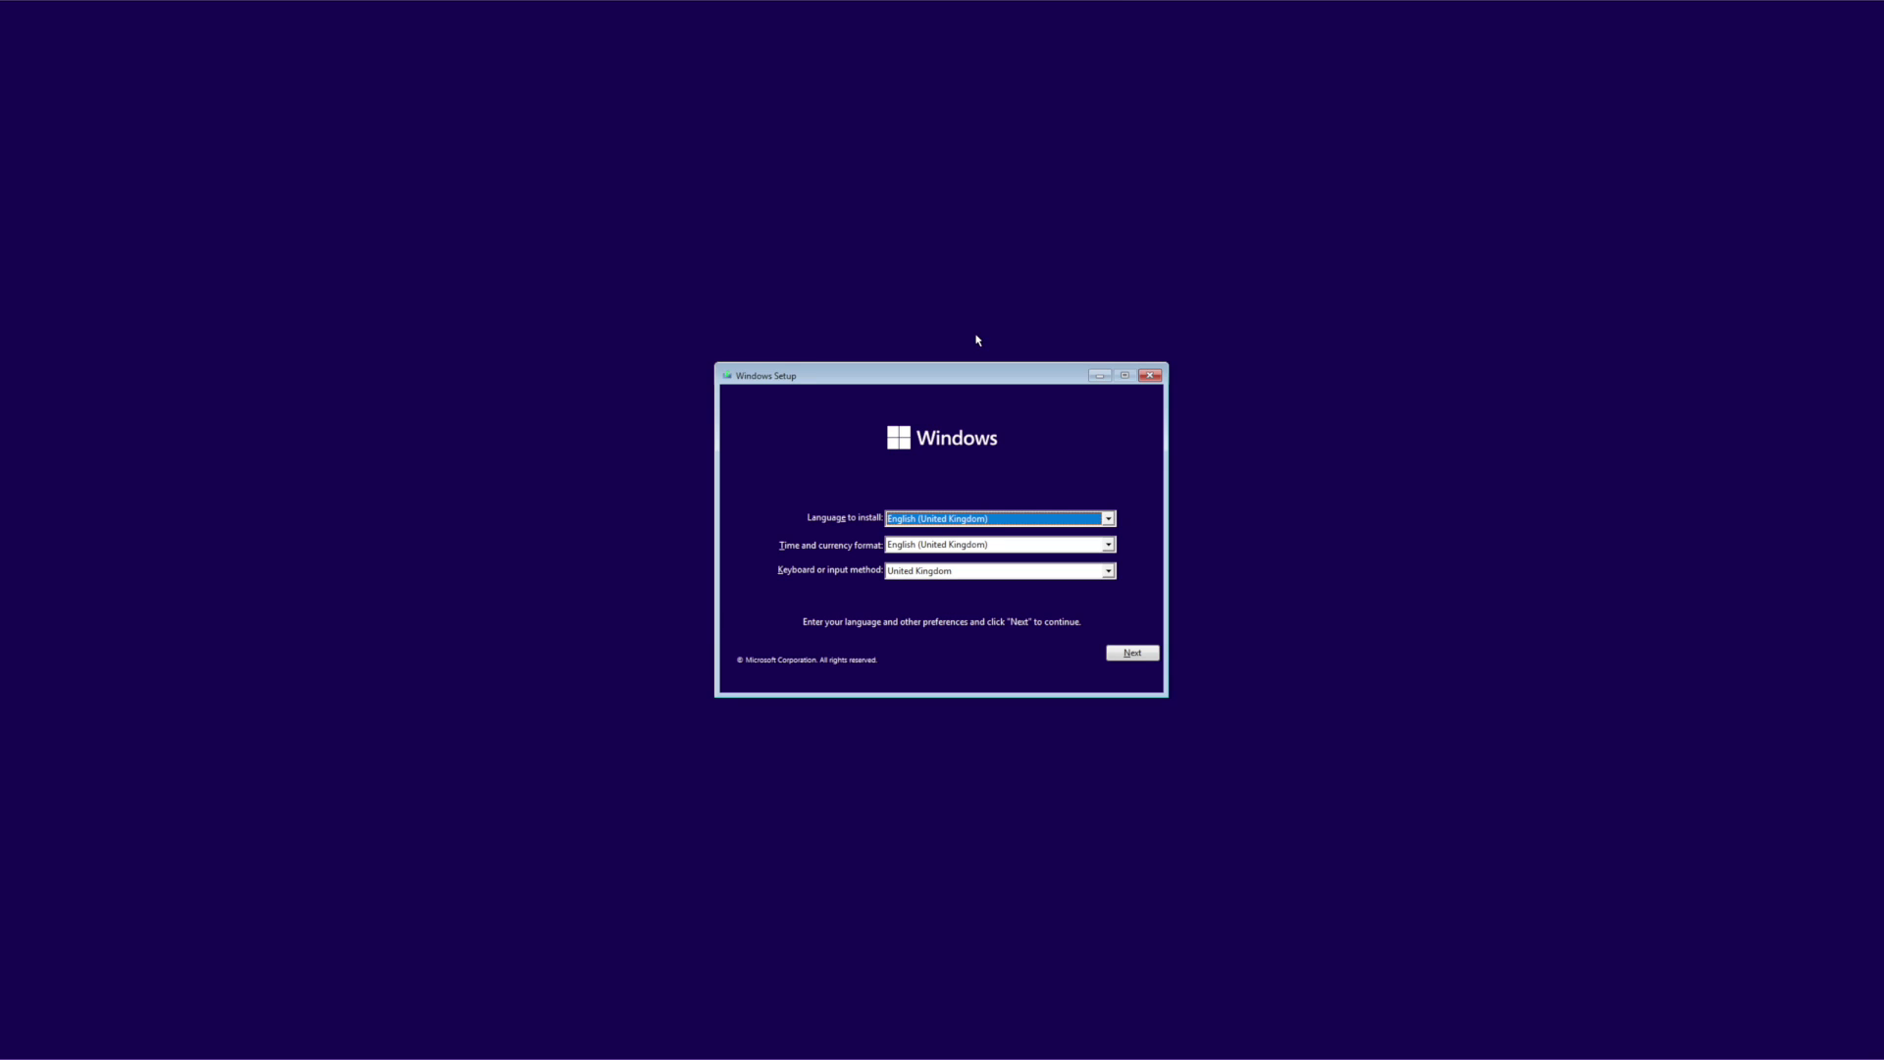
- Set English (United States) time format and a Portuguese keyboard, then choose Install now
left_click(988, 519)
left_click(971, 533)
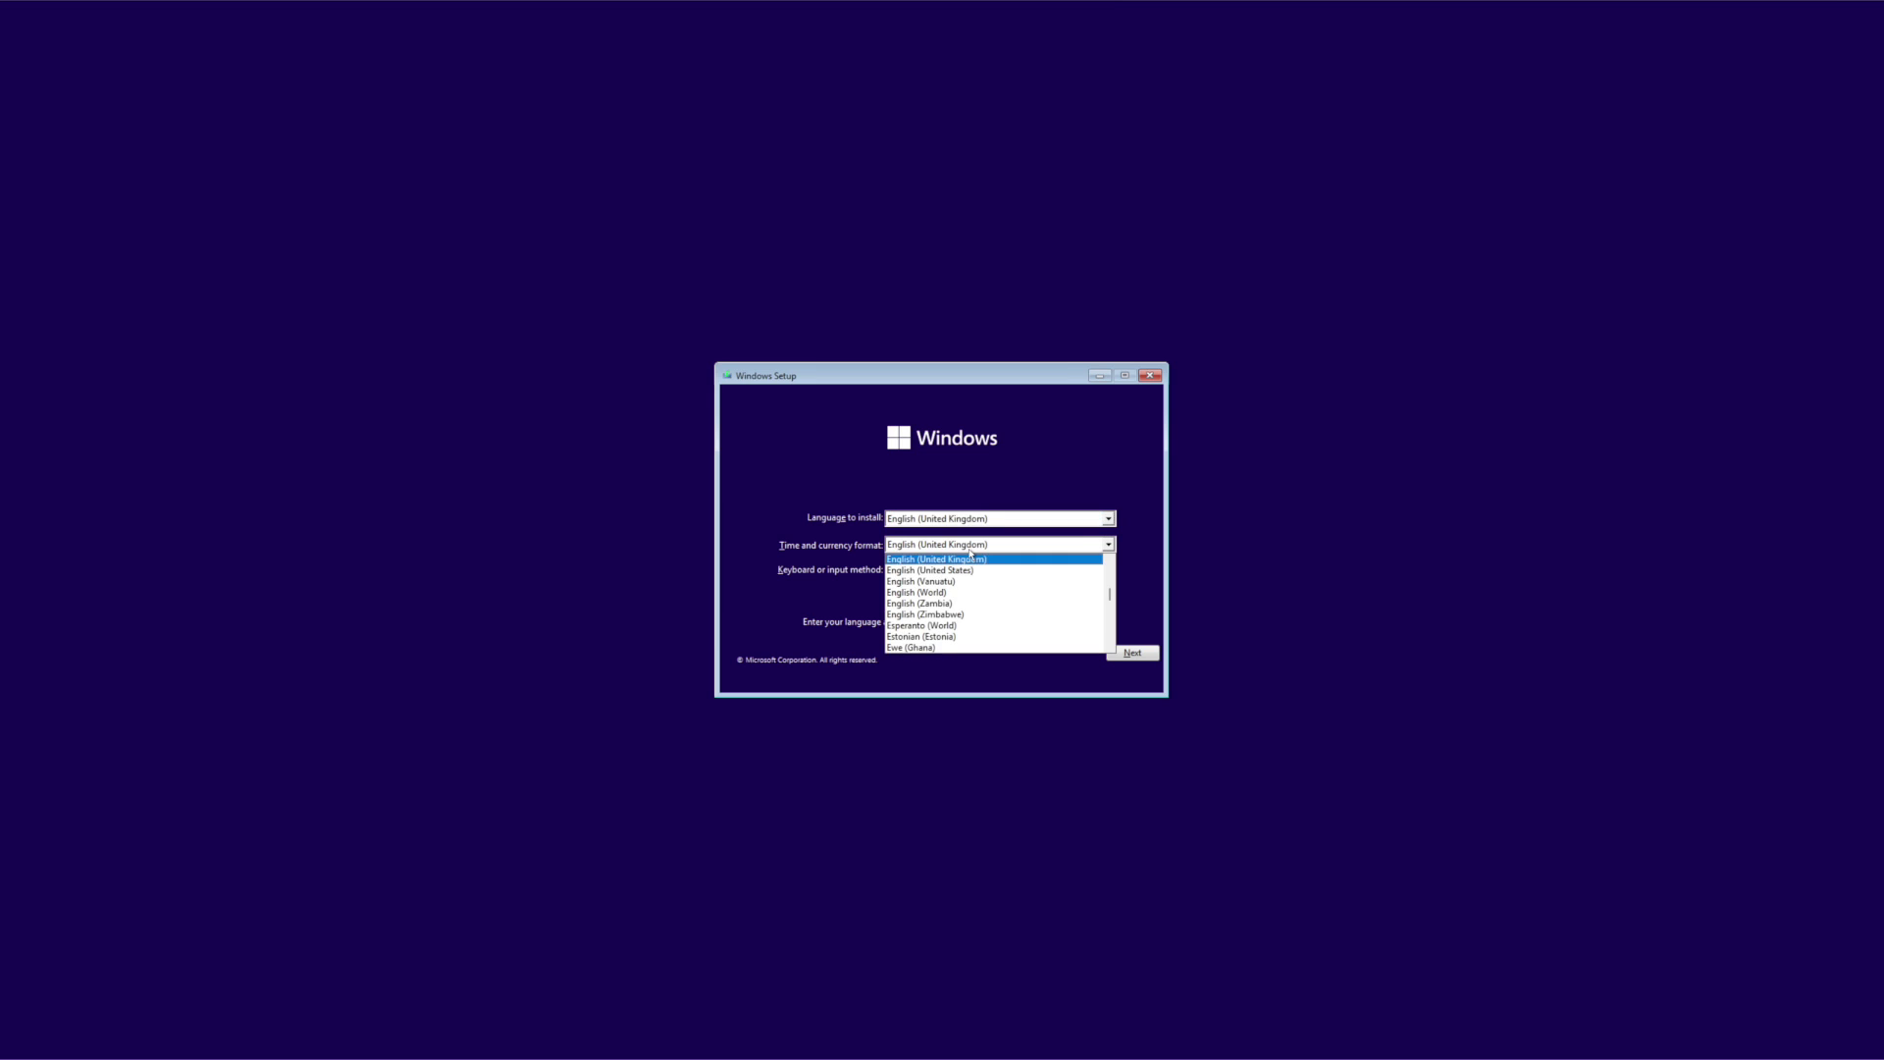
left_click(969, 570)
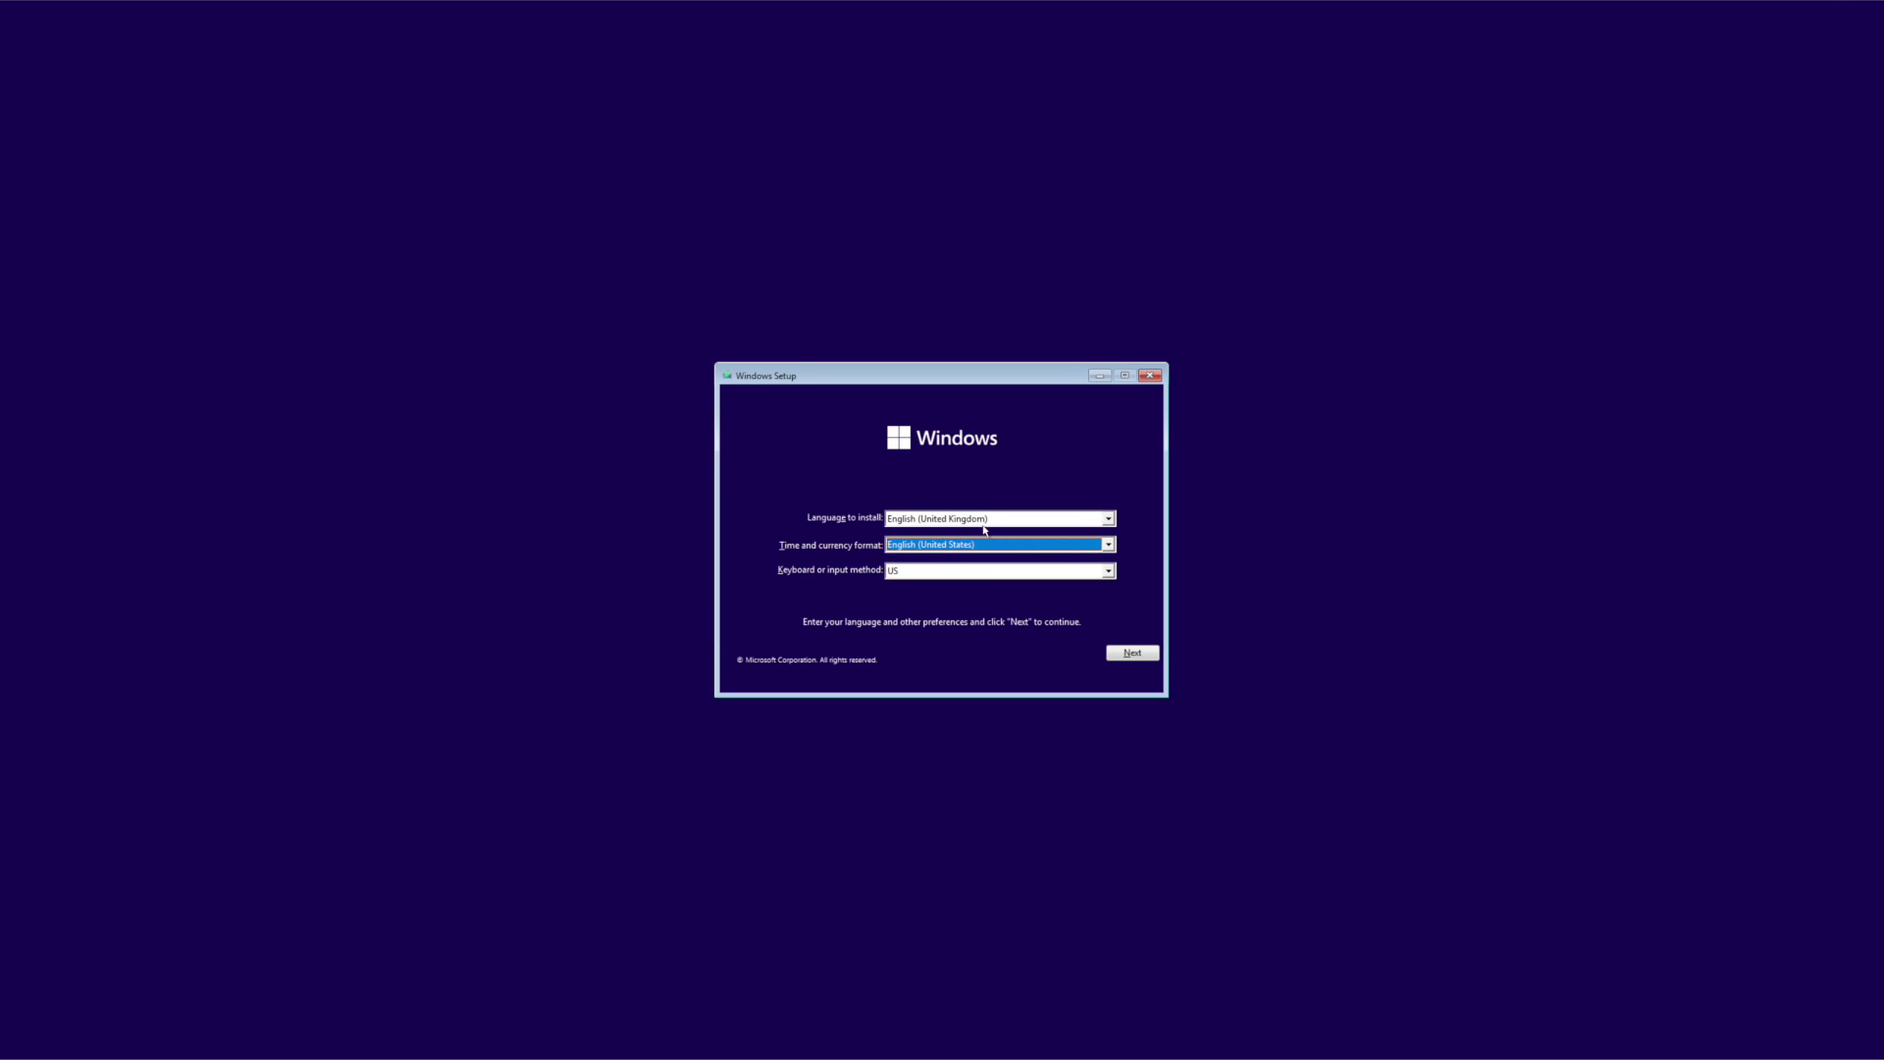
left_click(943, 573)
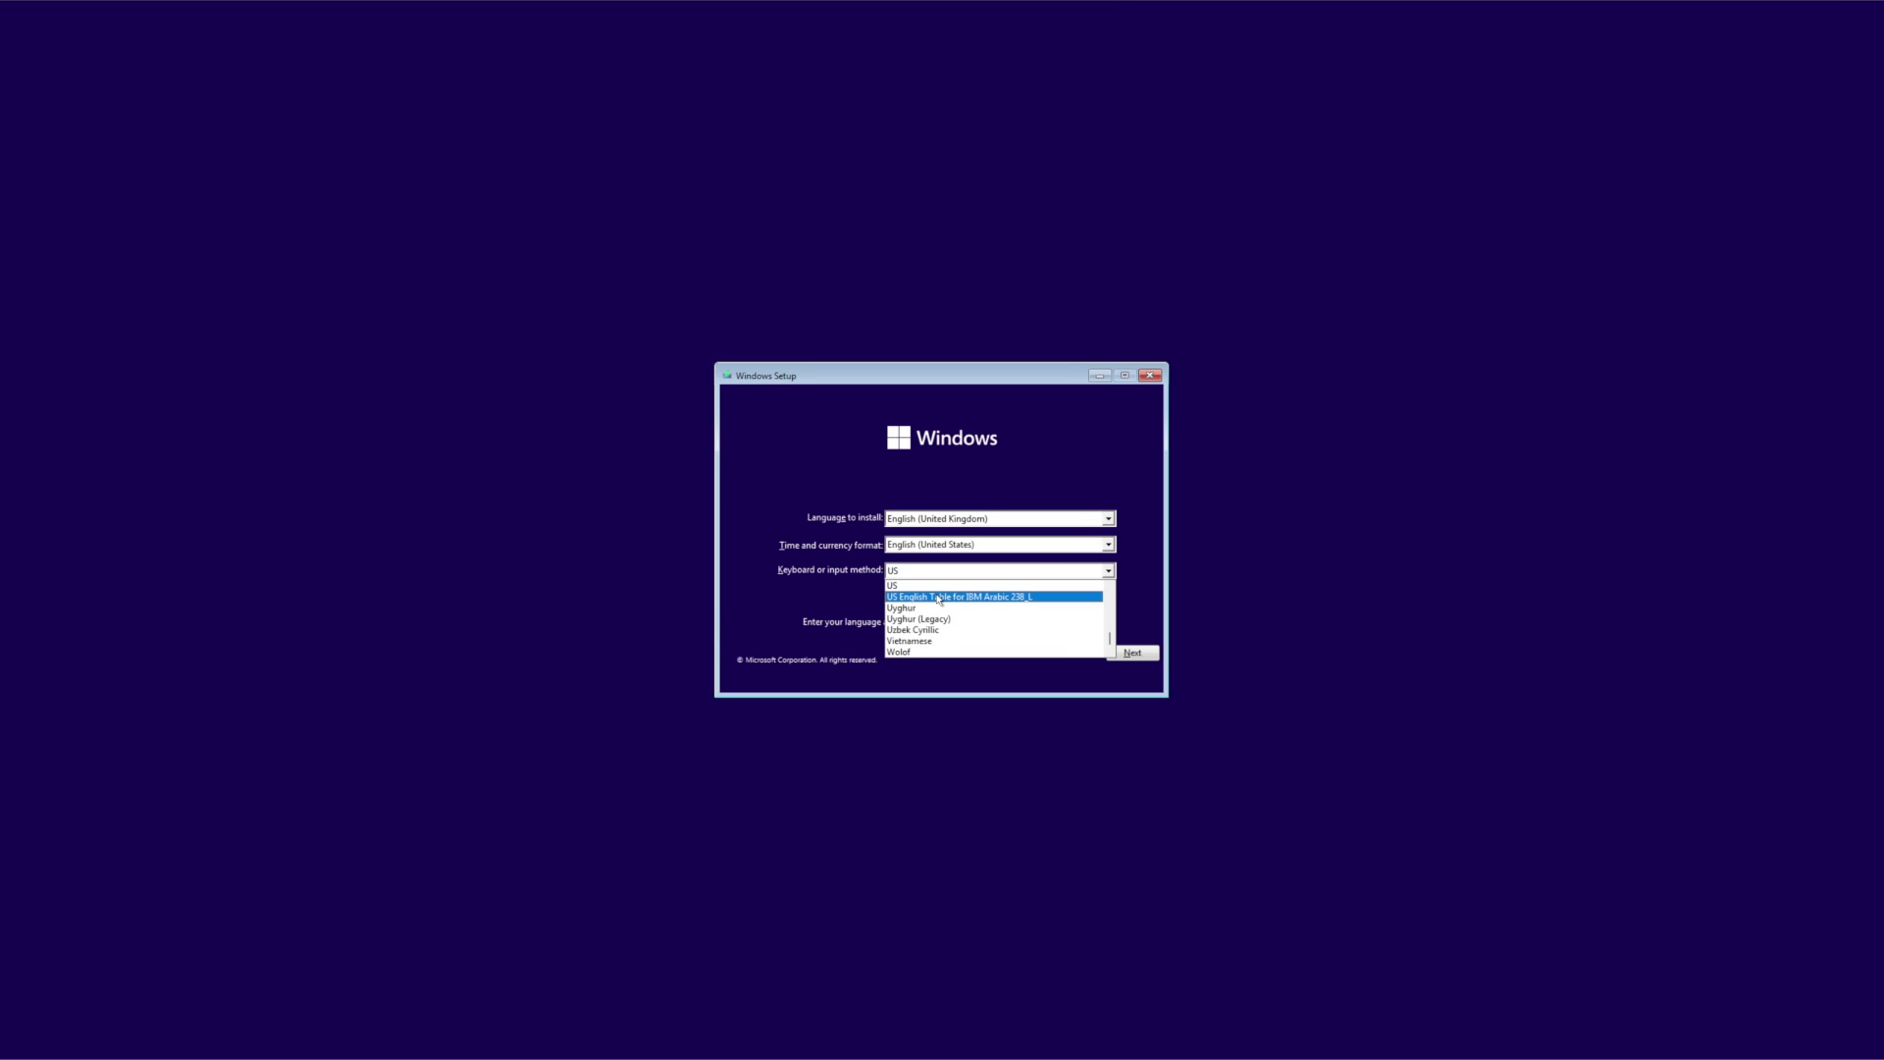
key("p")
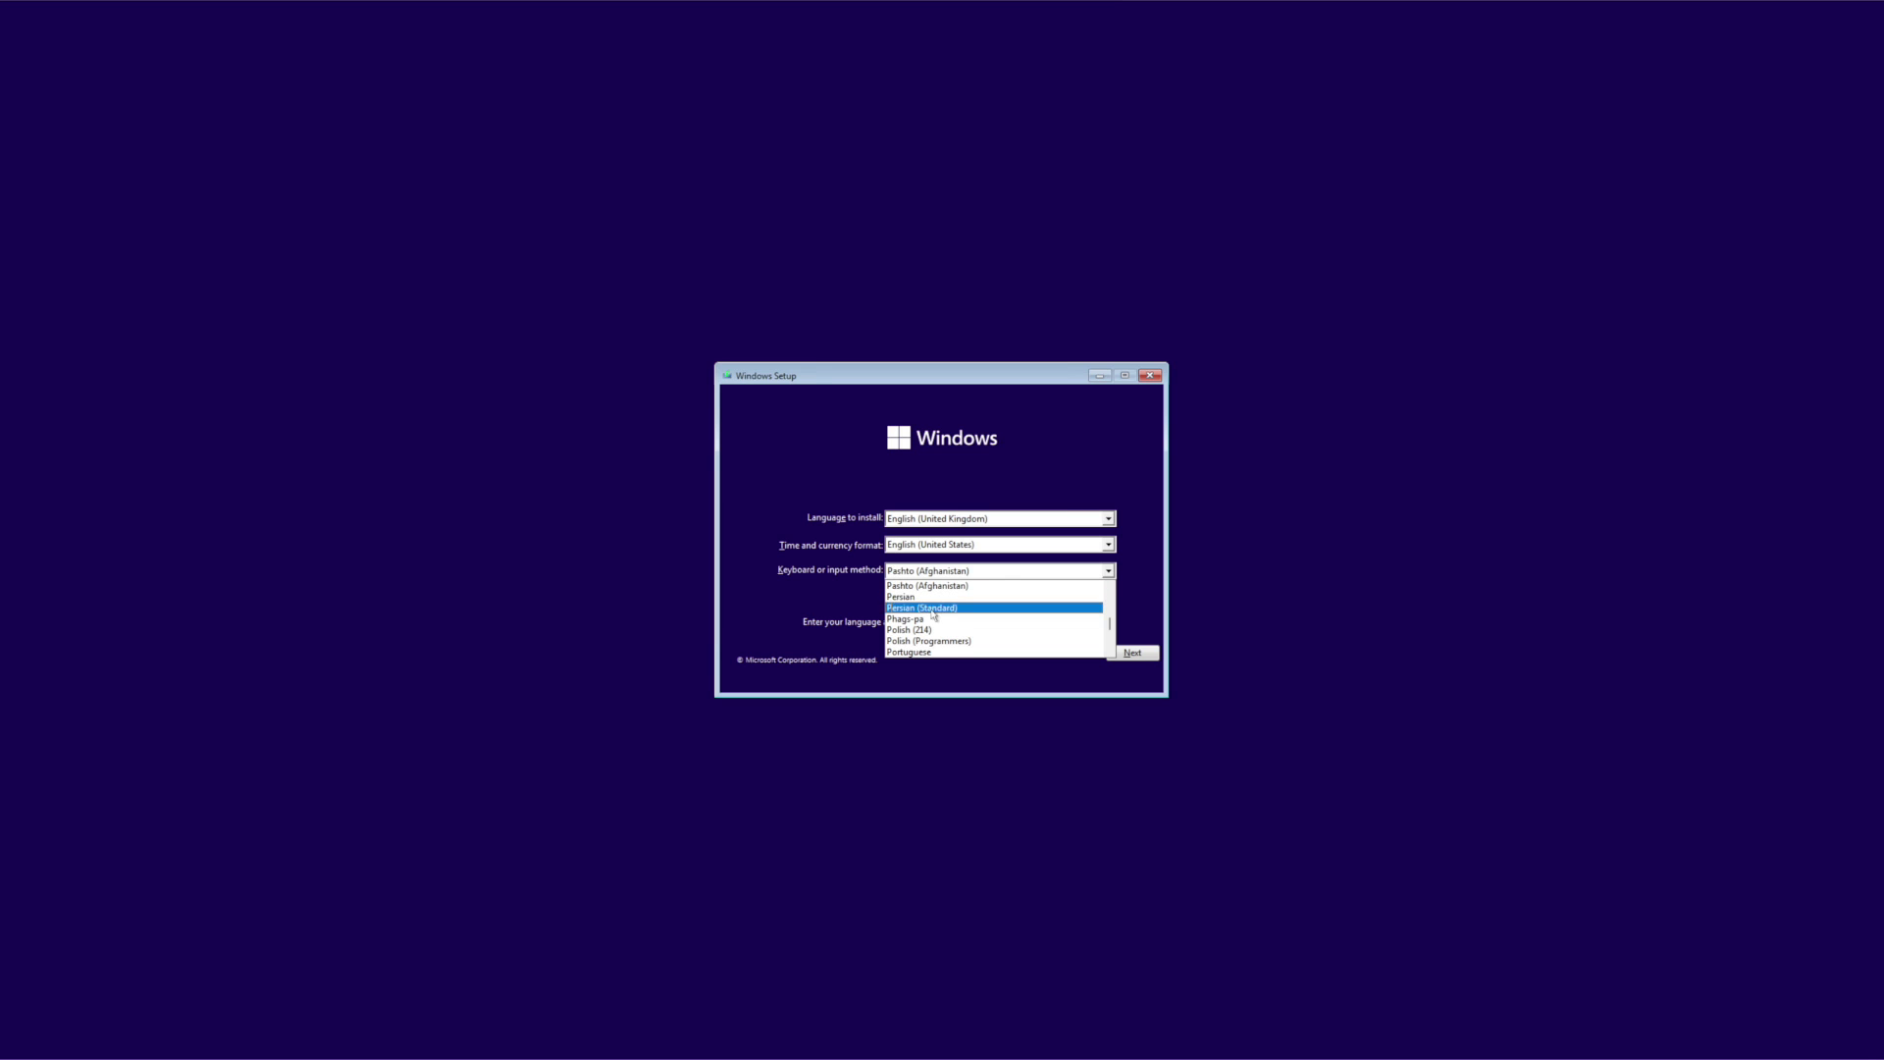
left_click(912, 651)
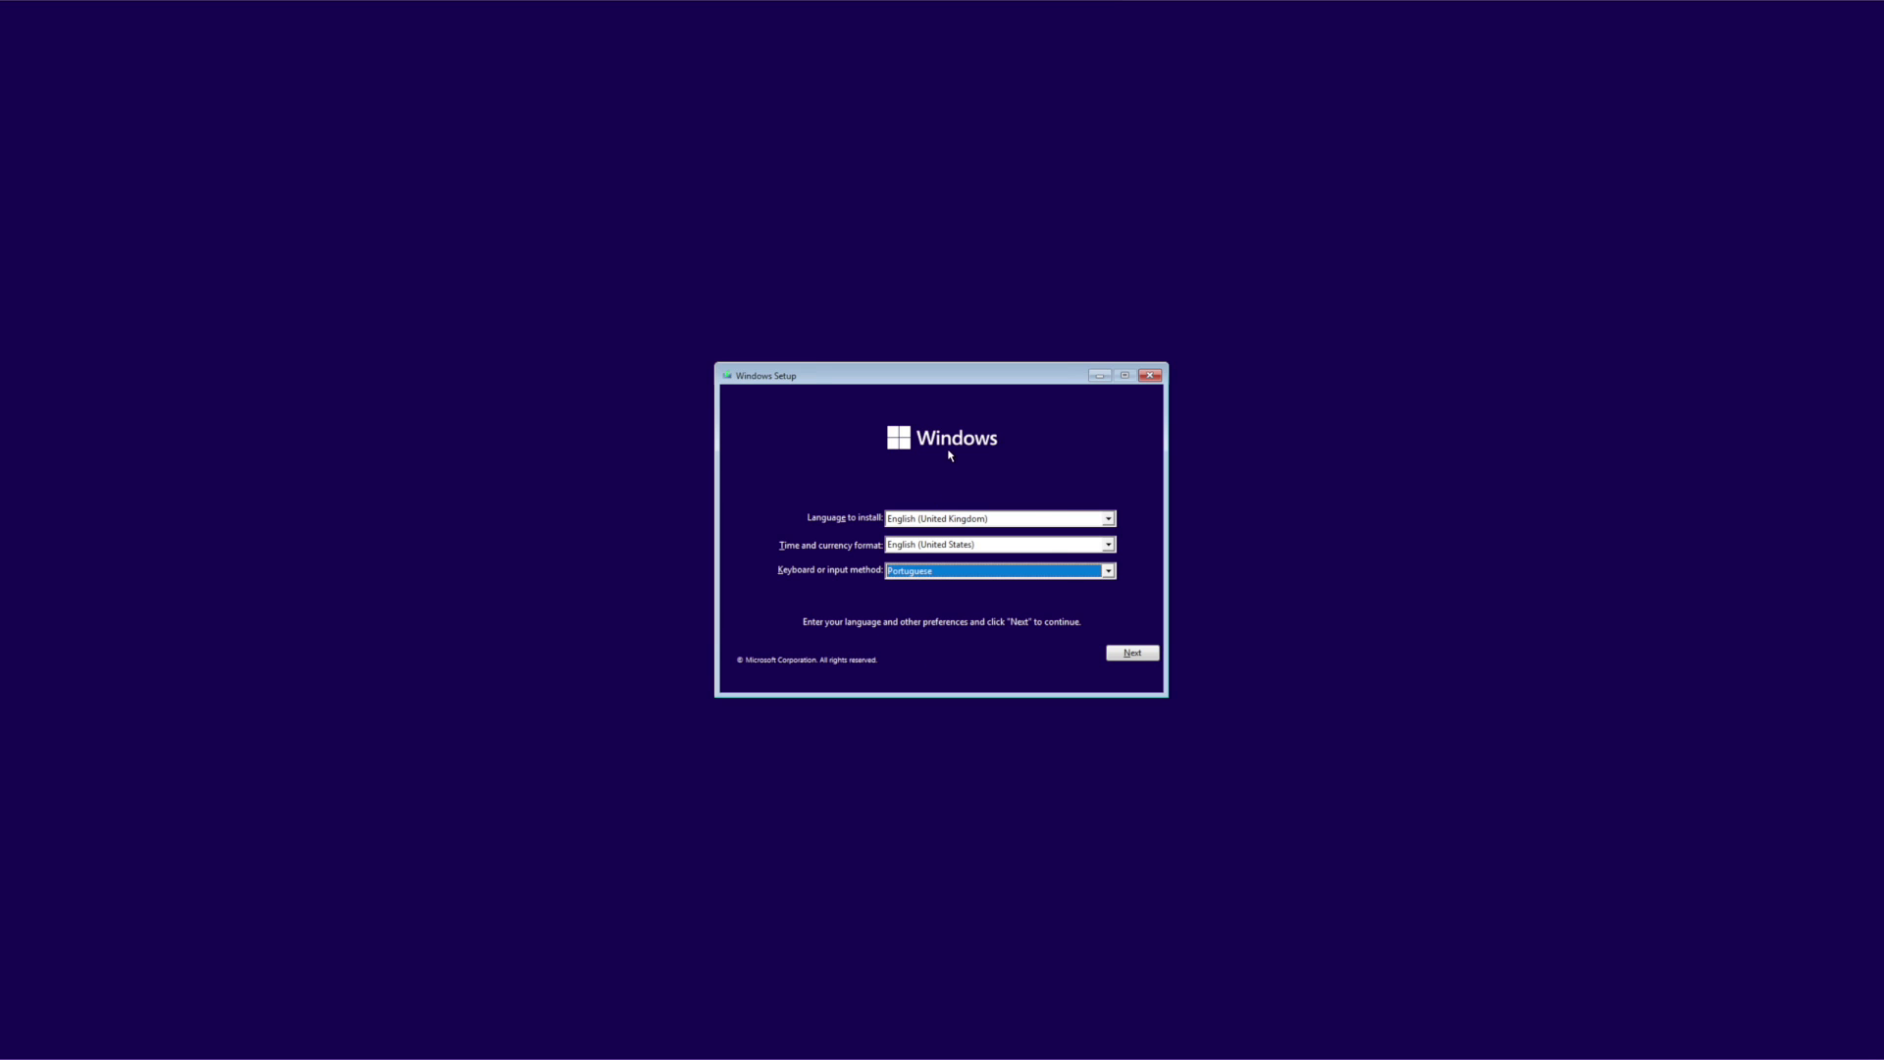
left_click(1134, 655)
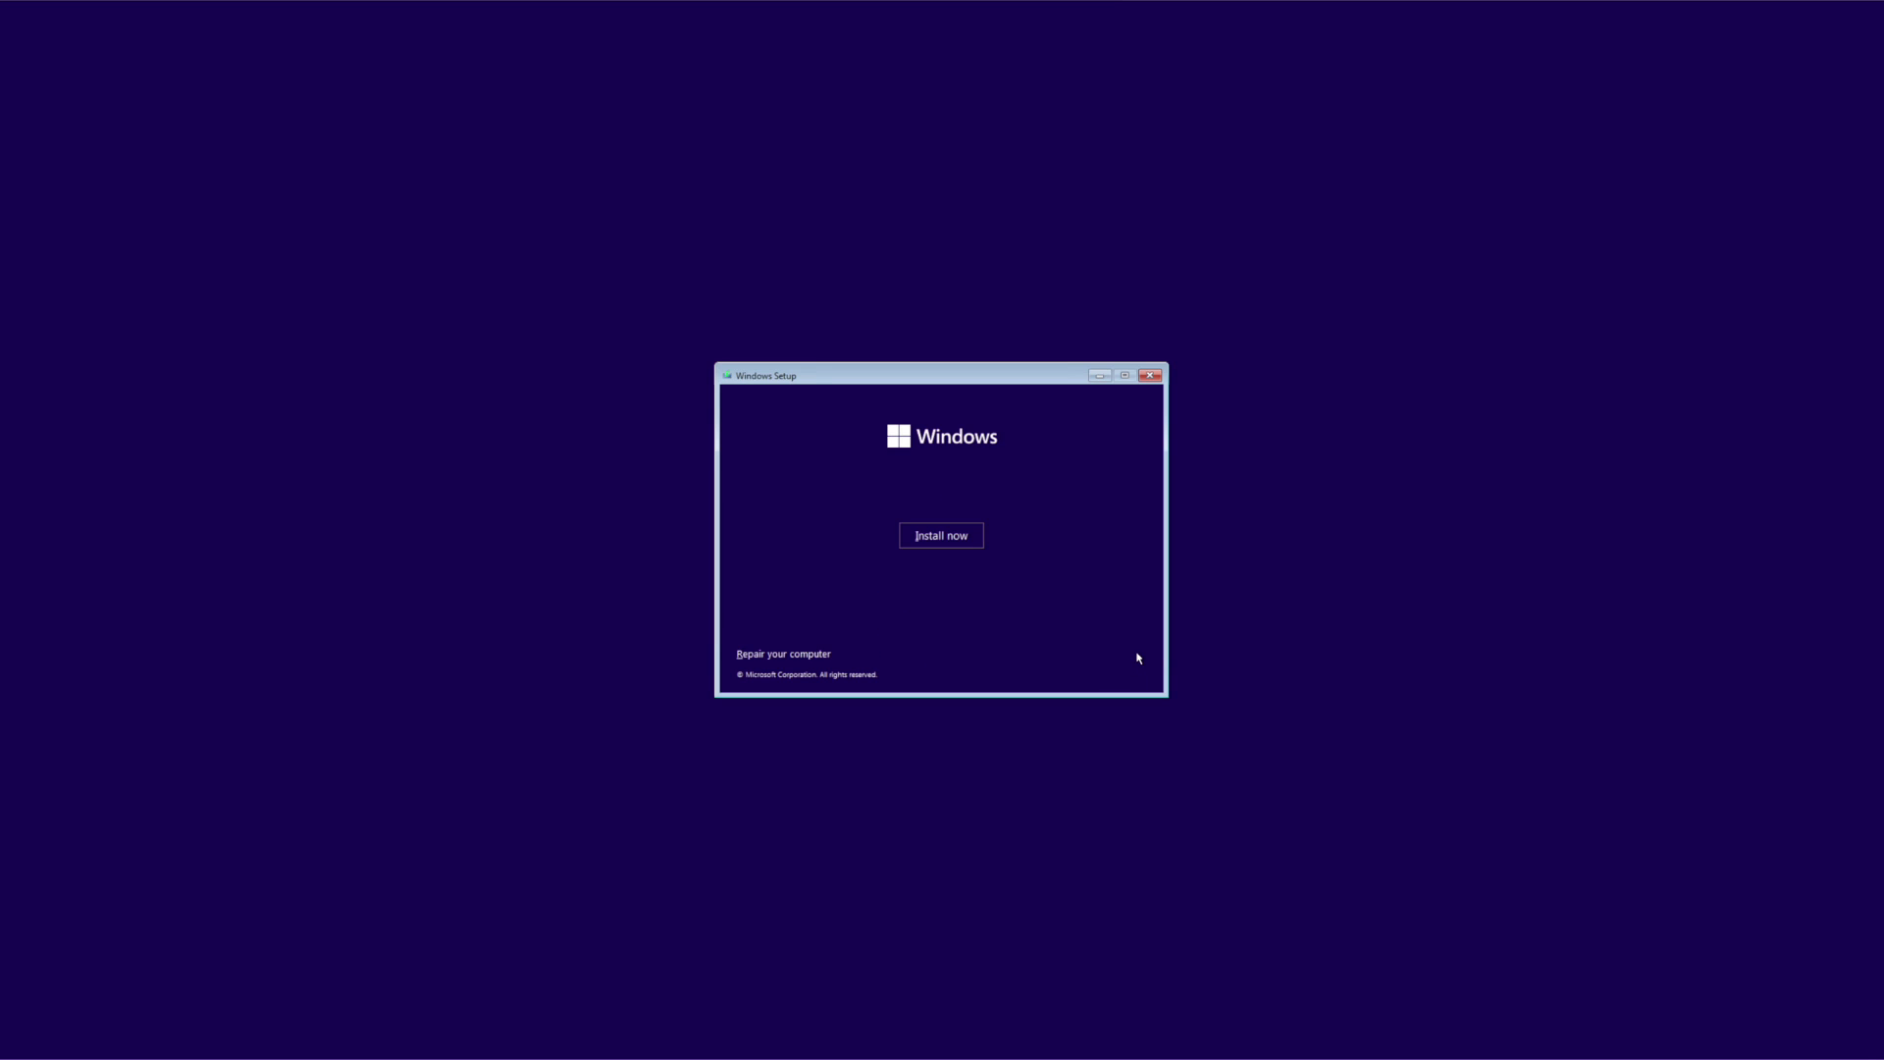
left_click(963, 543)
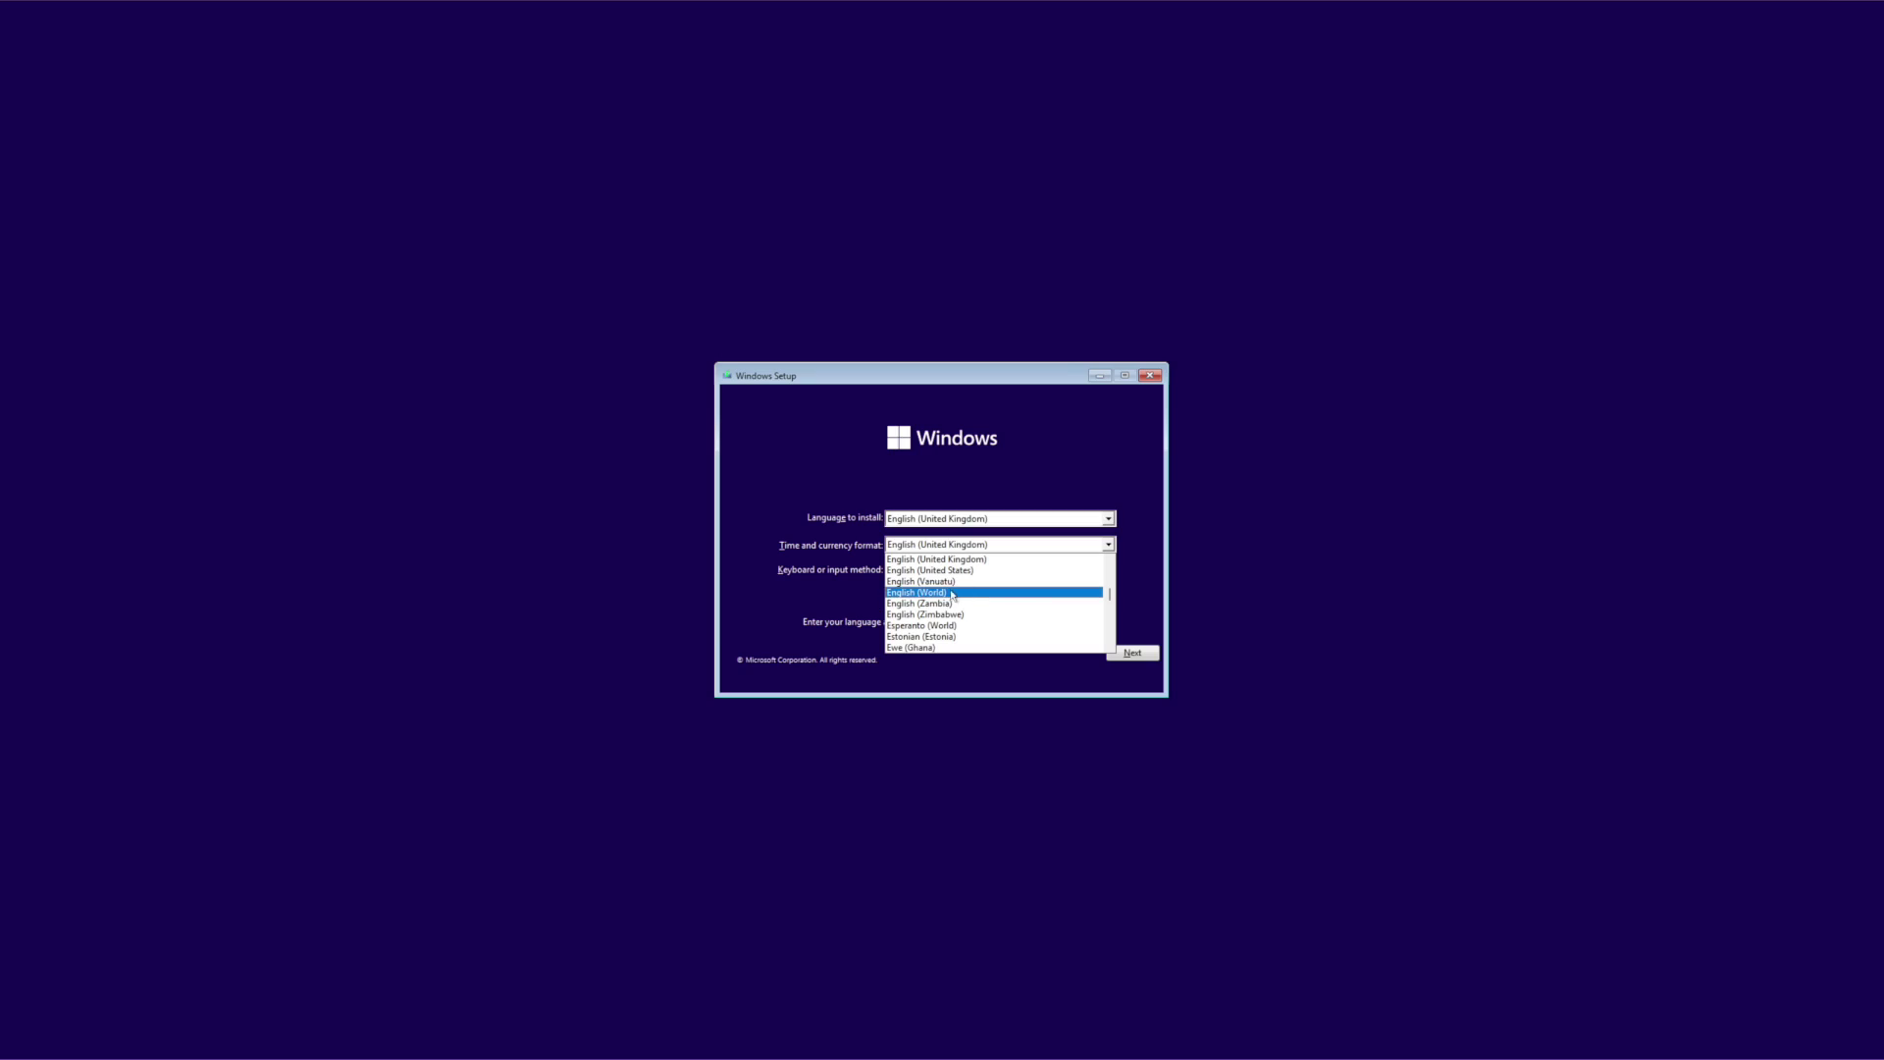
scroll(952, 596, "down", 5)
scroll(951, 594, "down", 5)
scroll(953, 596, "up", 3)
scroll(952, 594, "up", 5)
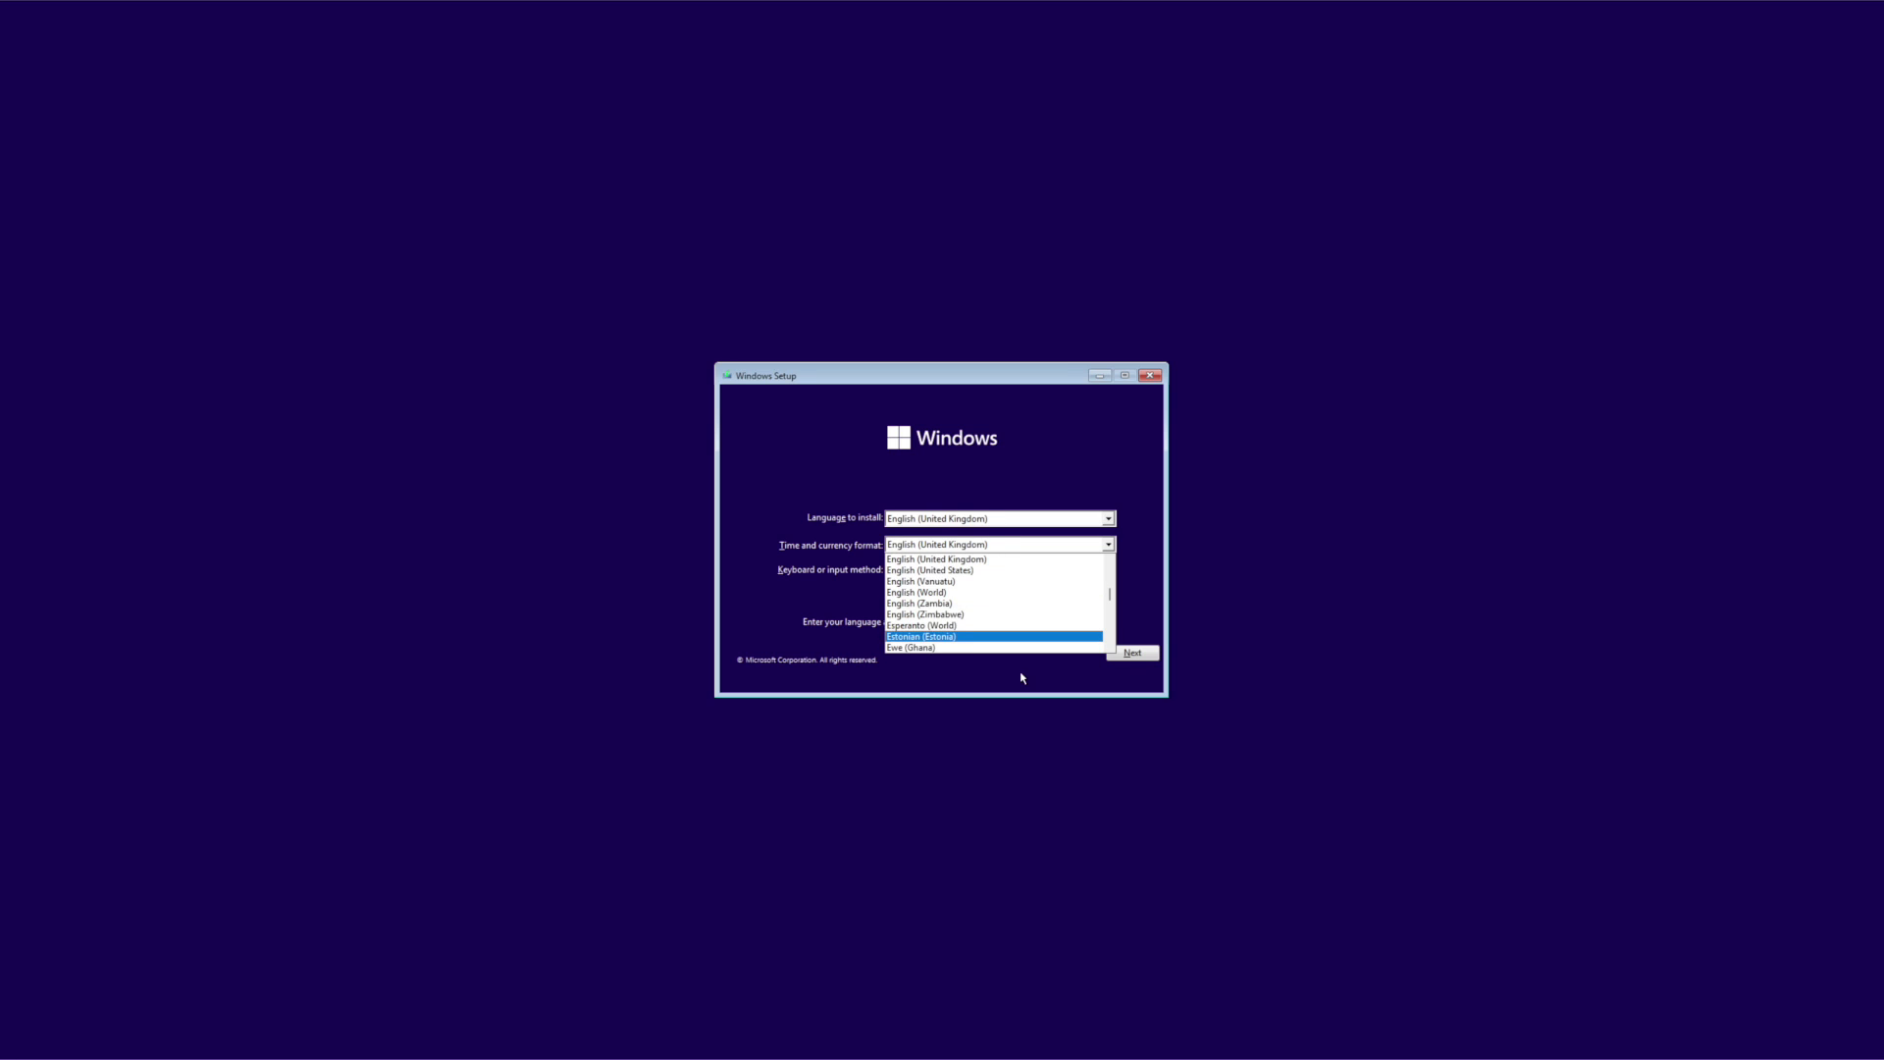
- Choose English (World) time format and a Portuguese keyboard, then choose Install now
left_click(951, 592)
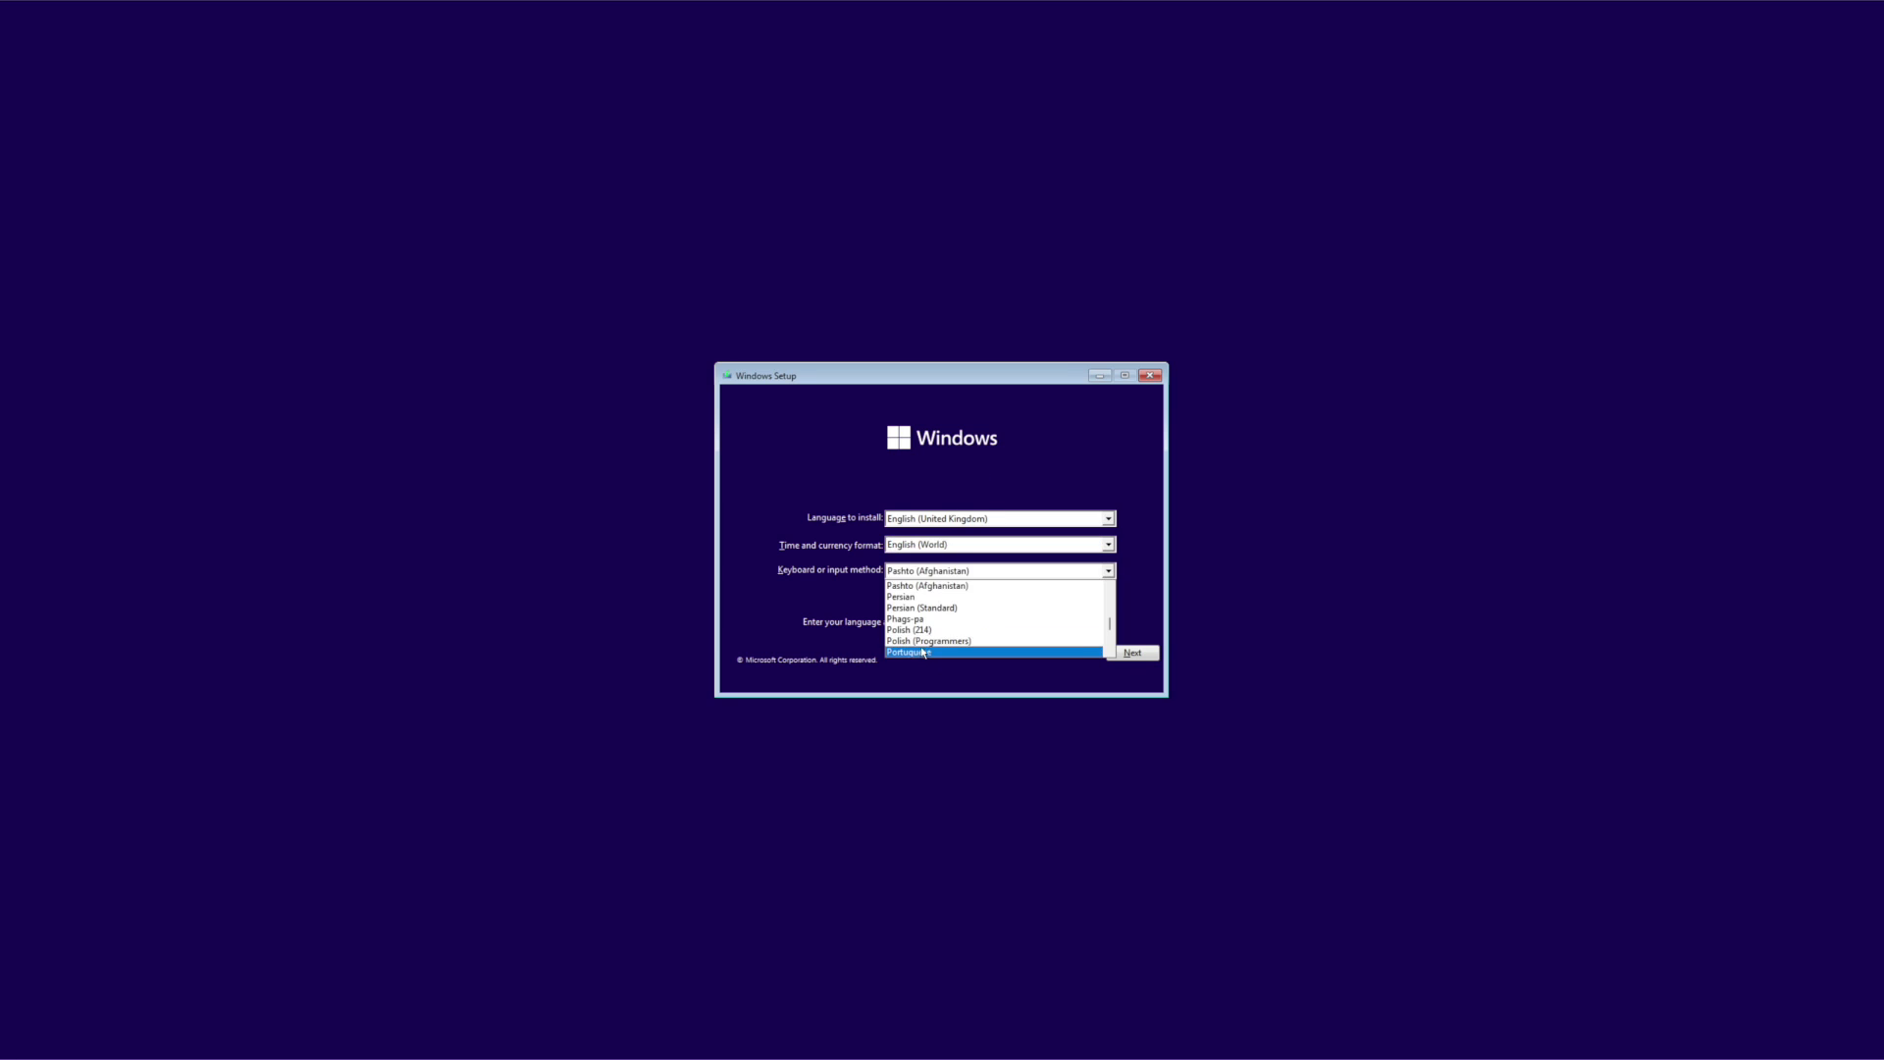
left_click(924, 655)
left_click(1132, 655)
left_click(953, 540)
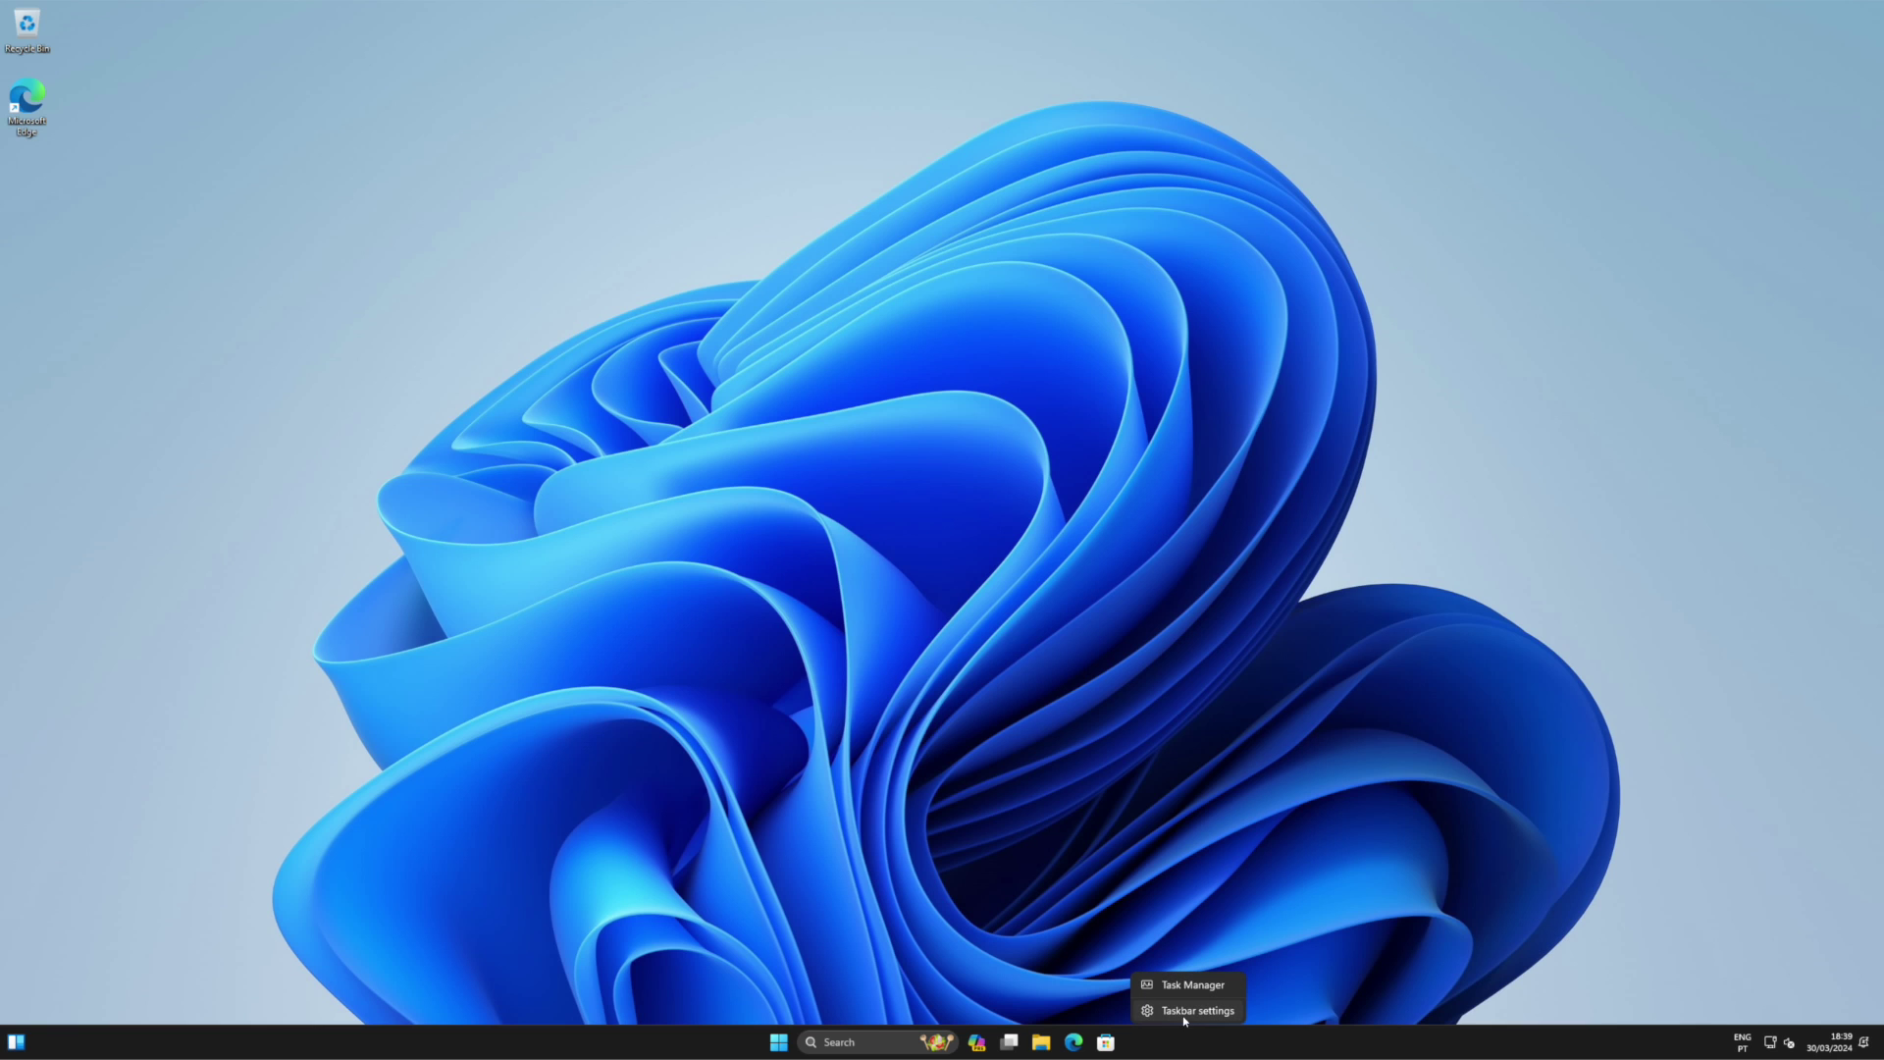
- Open Taskbar settings, recentre the window, and toggle Copilot (preview) off then on
left_click(1187, 1012)
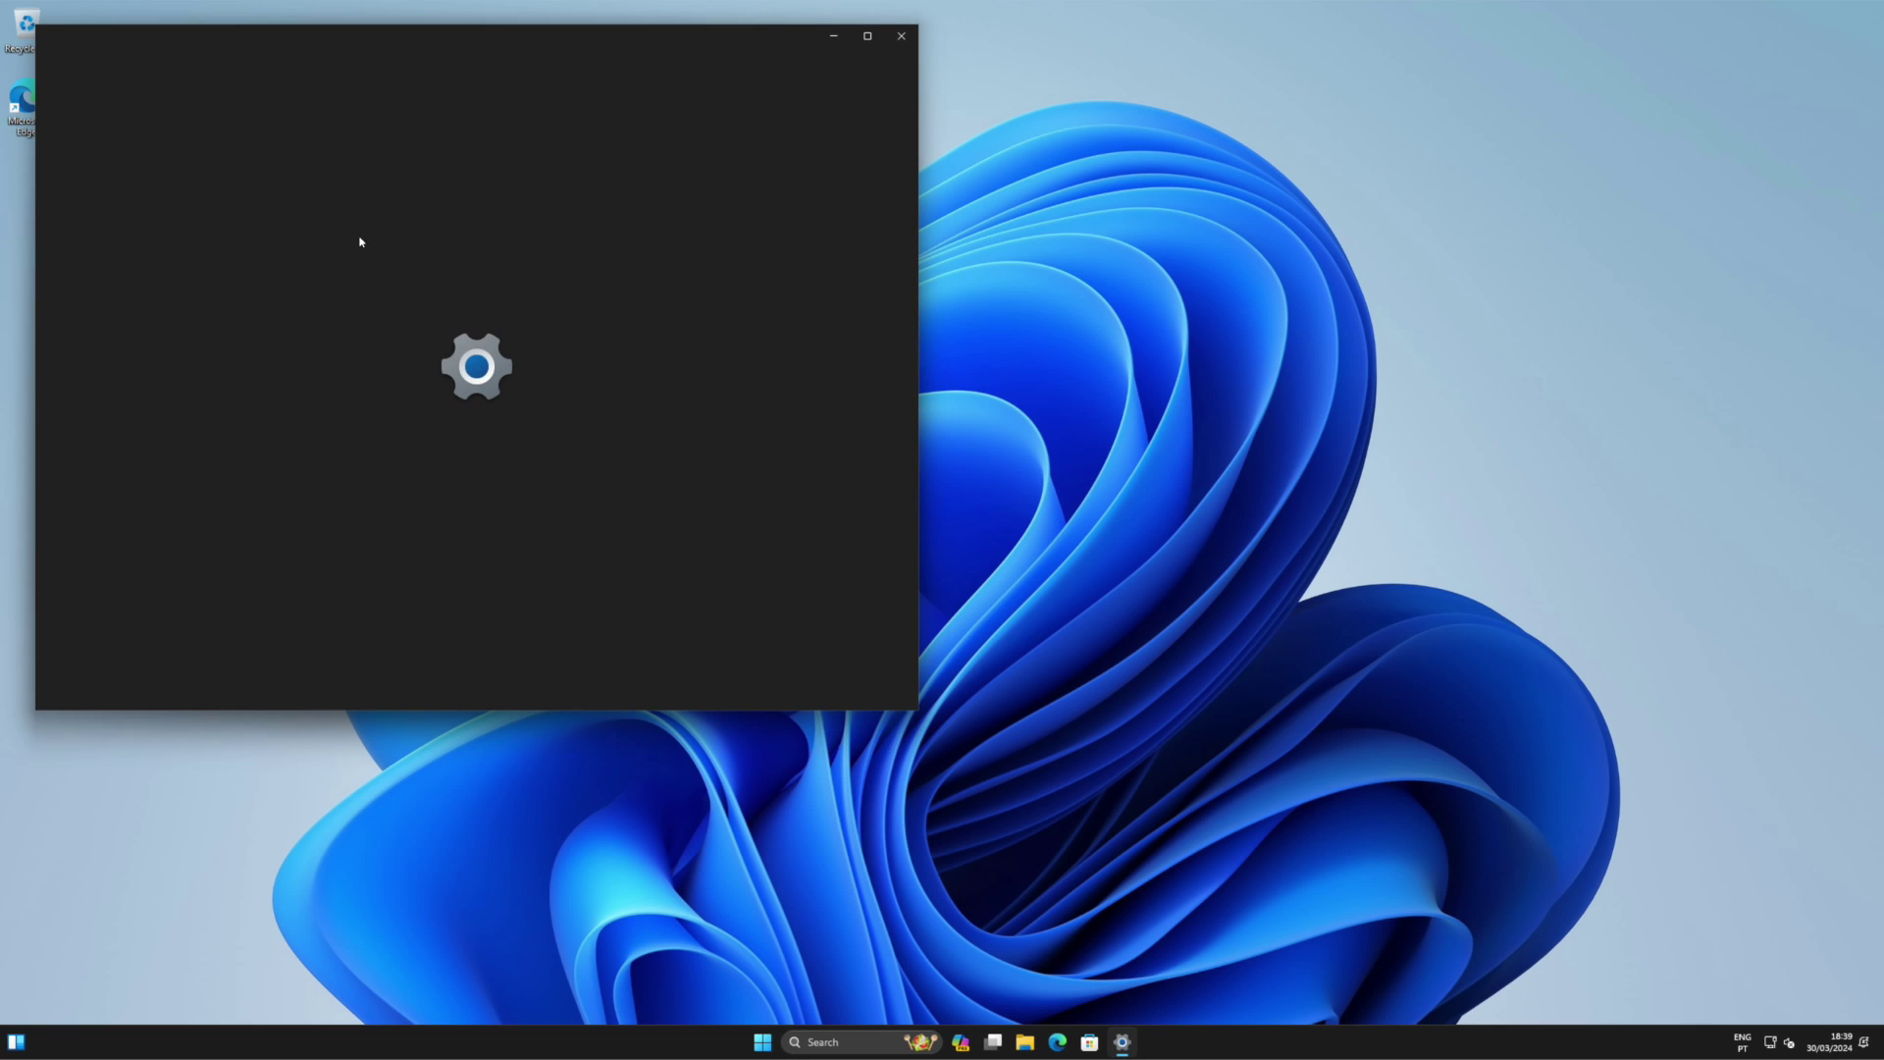
left_click_drag(428, 42, 832, 123)
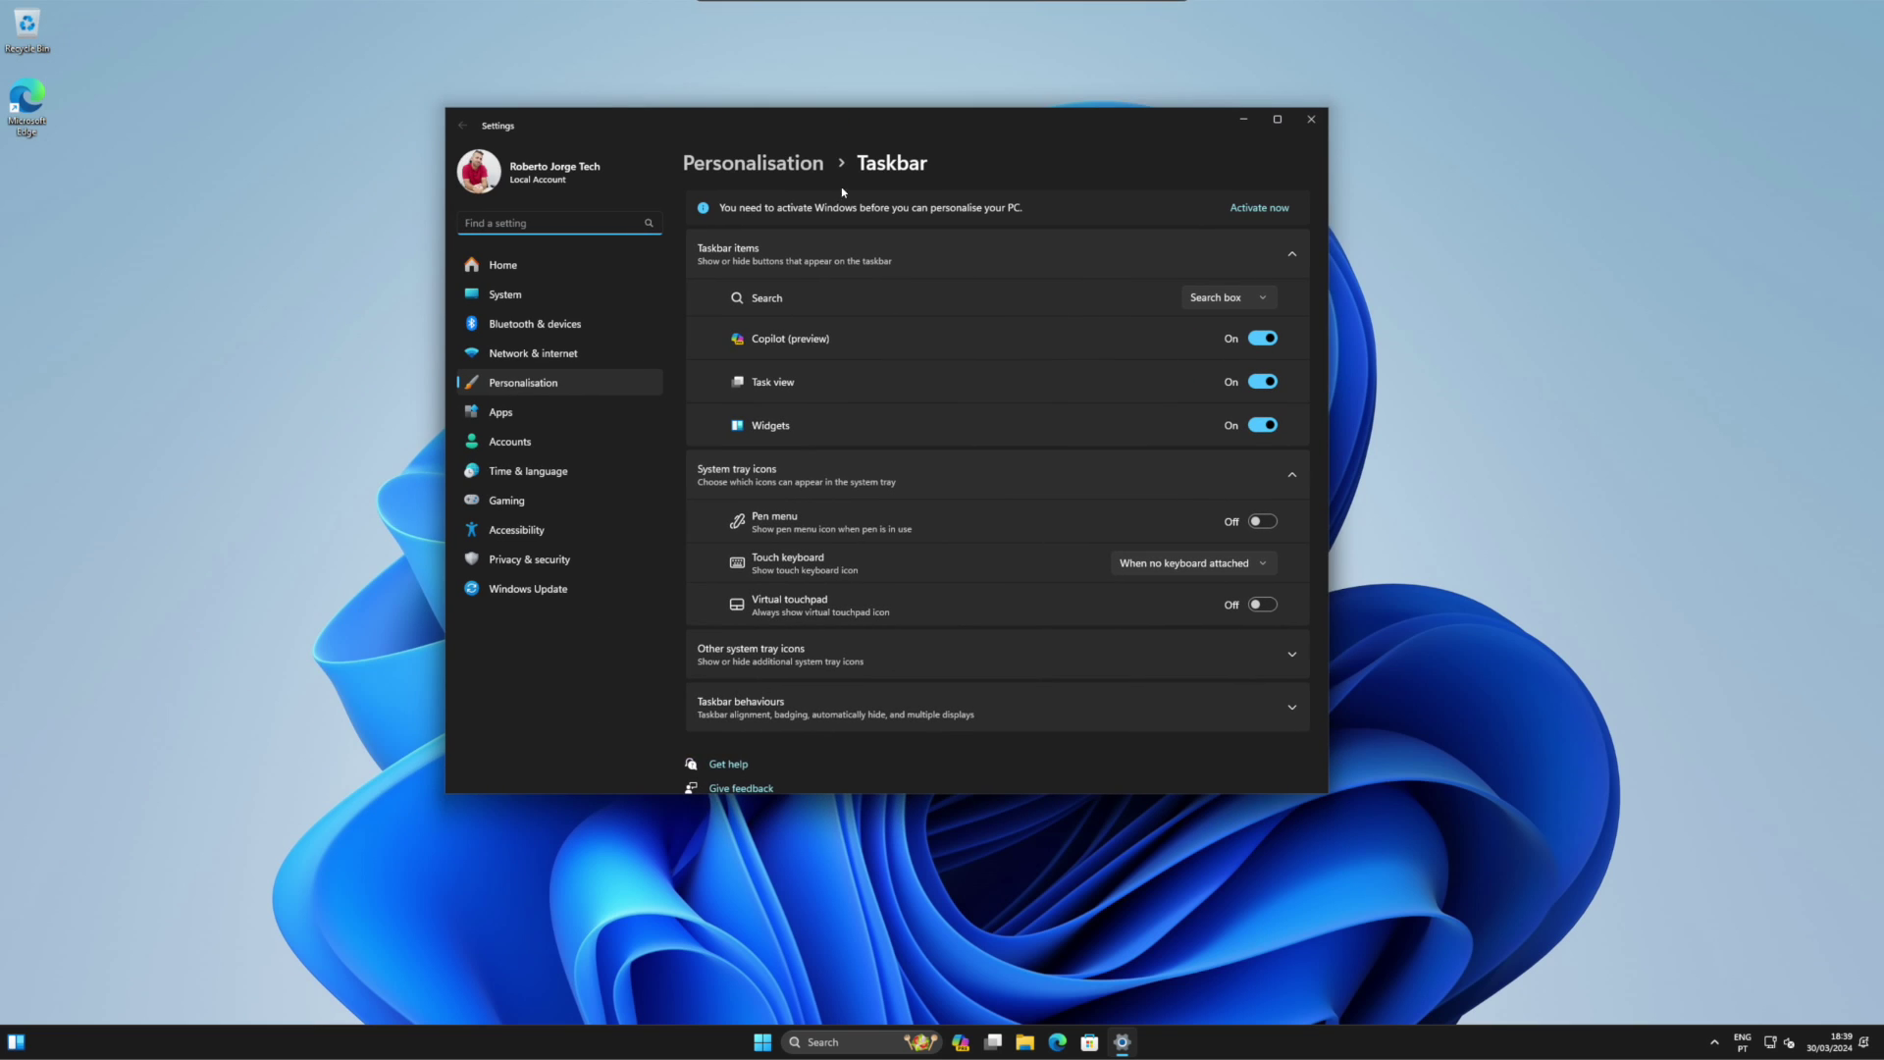
left_click(1263, 339)
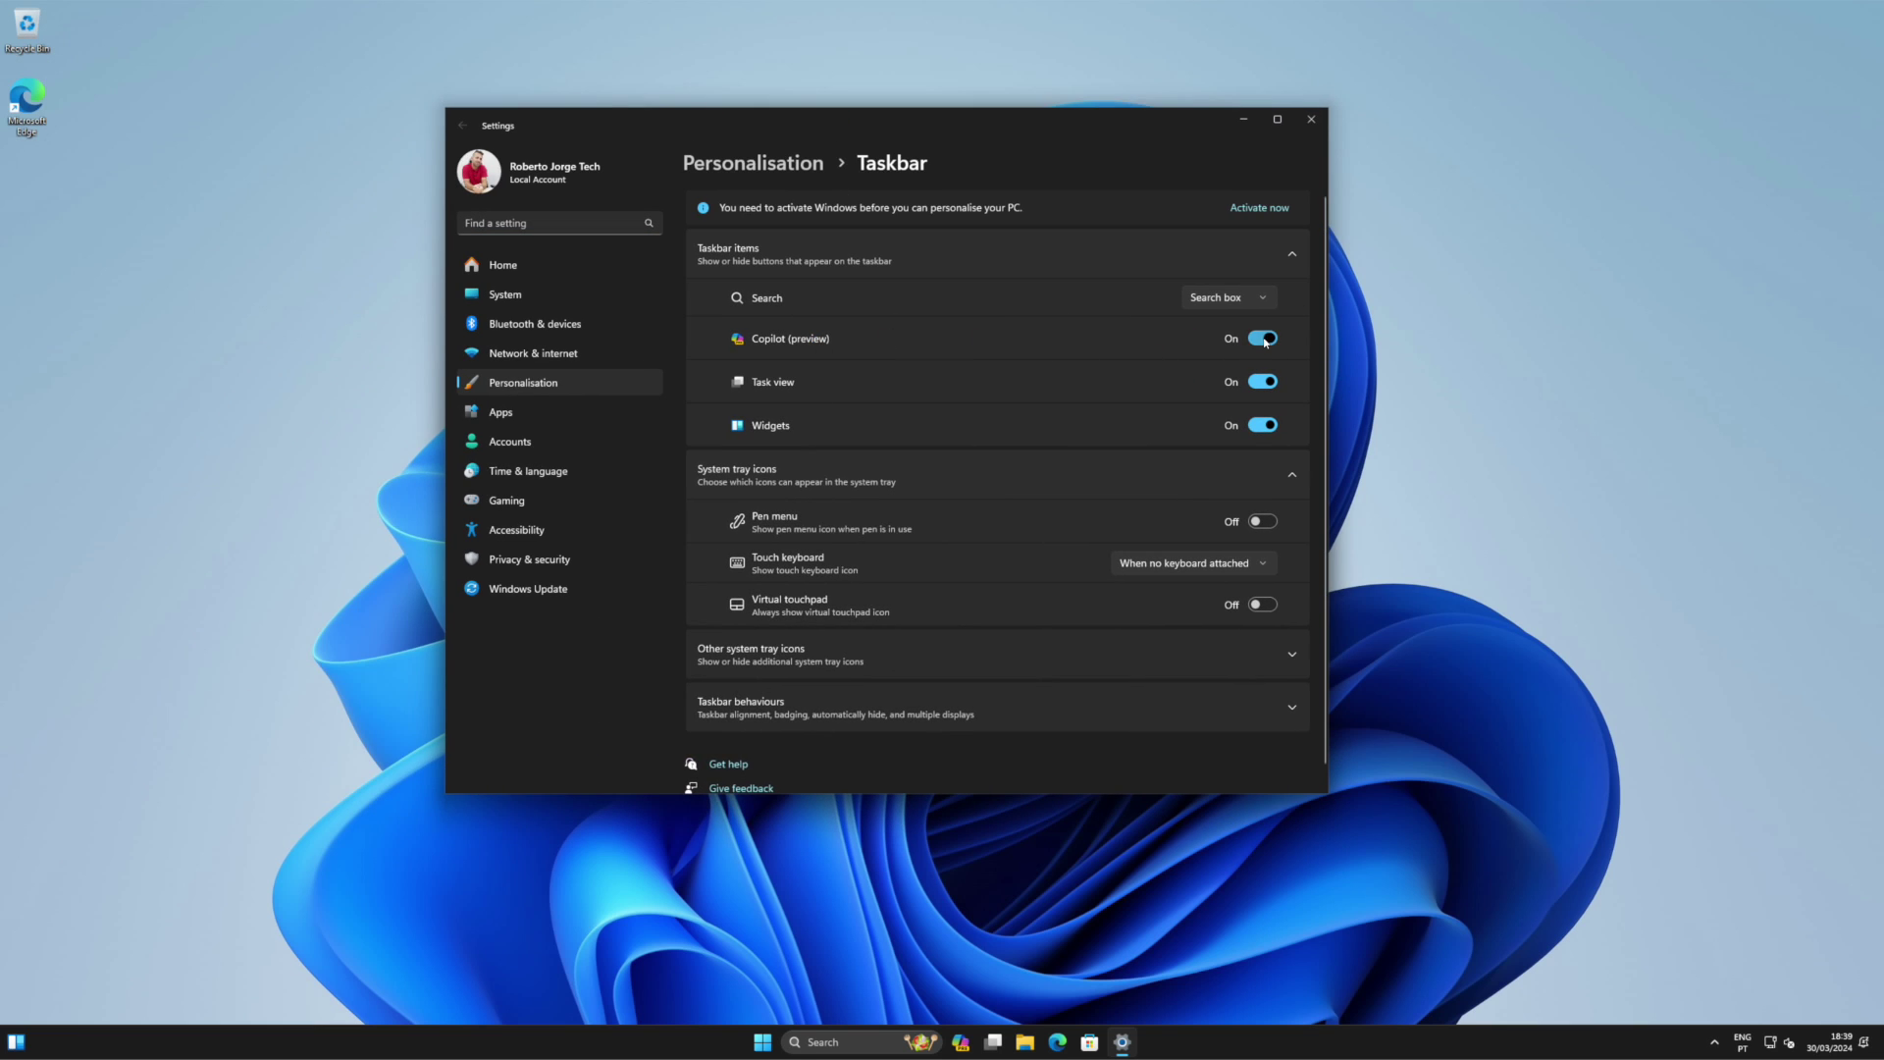
left_click(1264, 338)
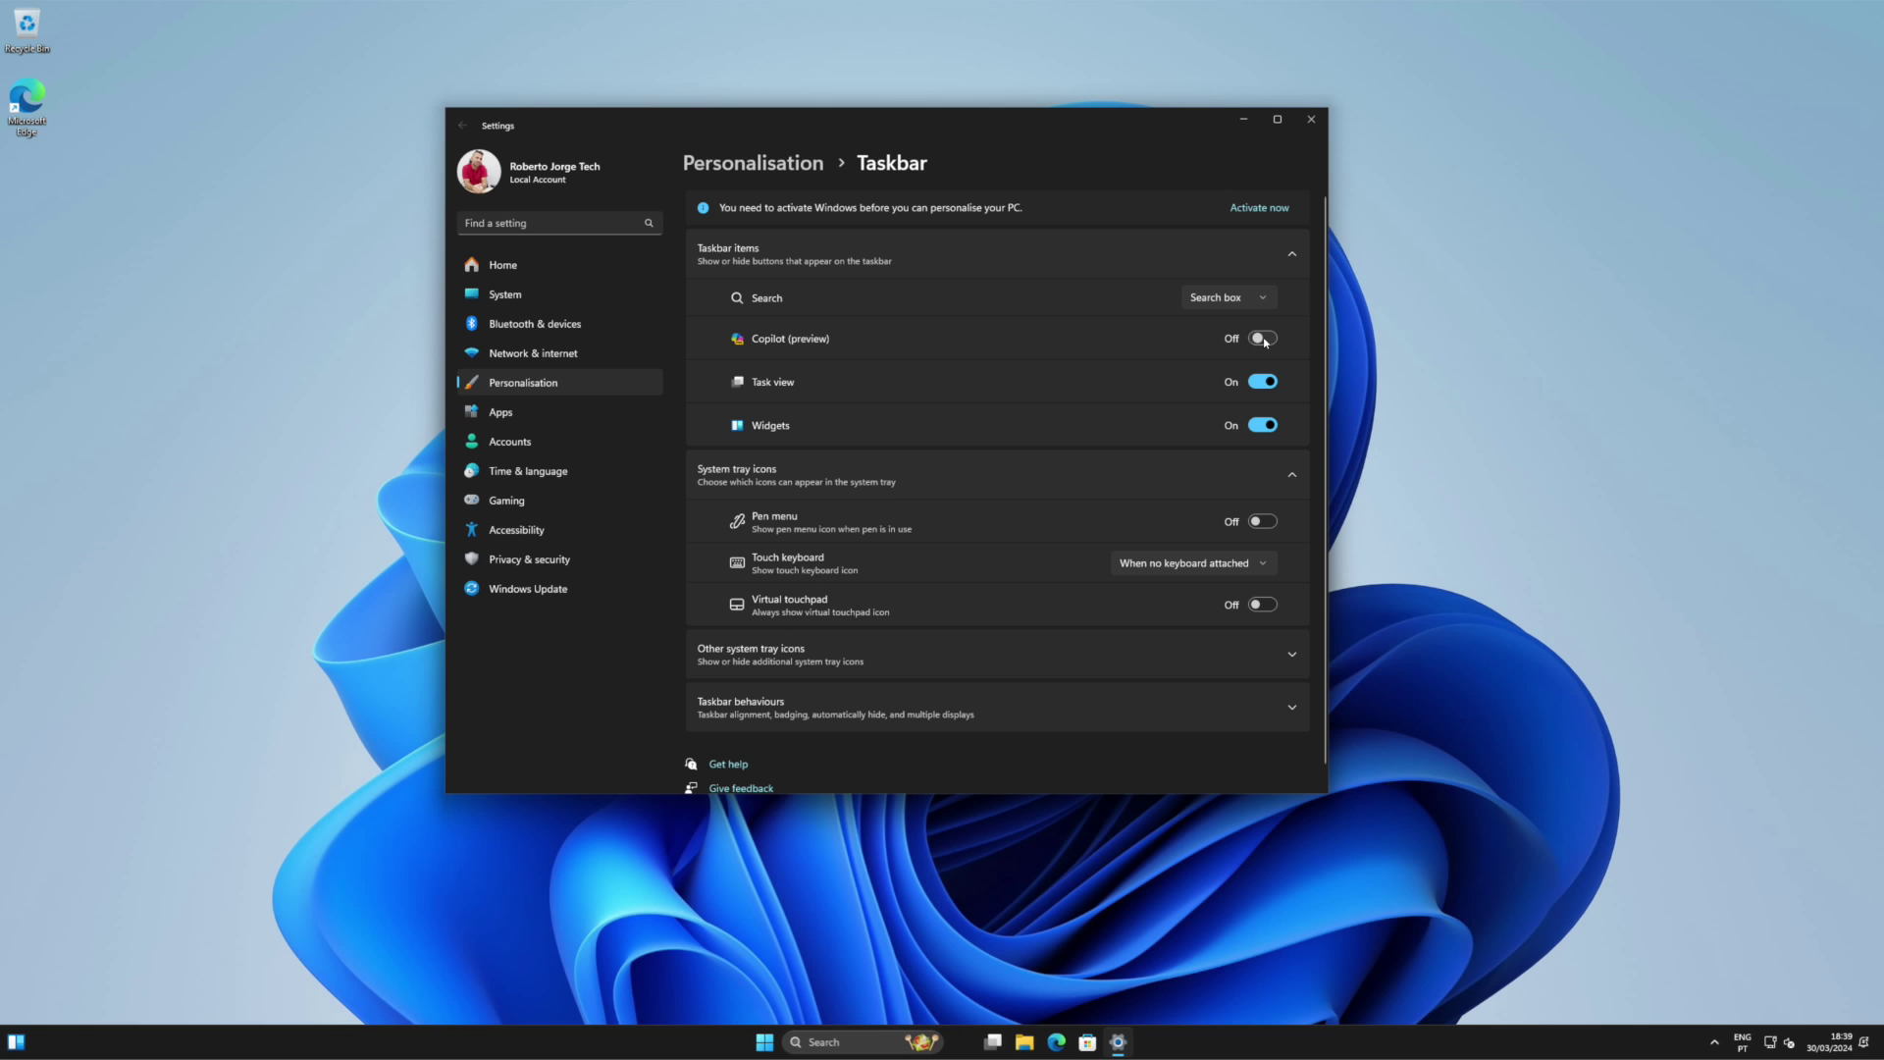